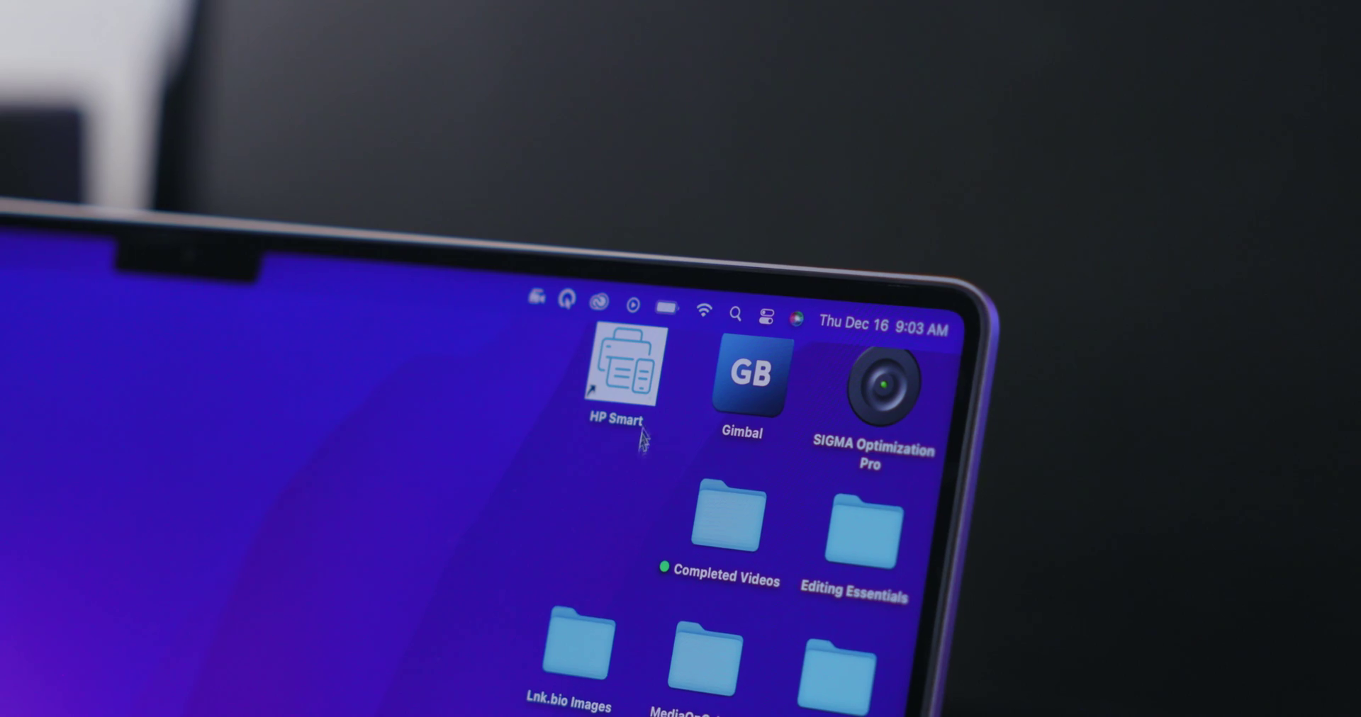
Check the MacBook's battery status from the macOS menu bar.
left_click(666, 306)
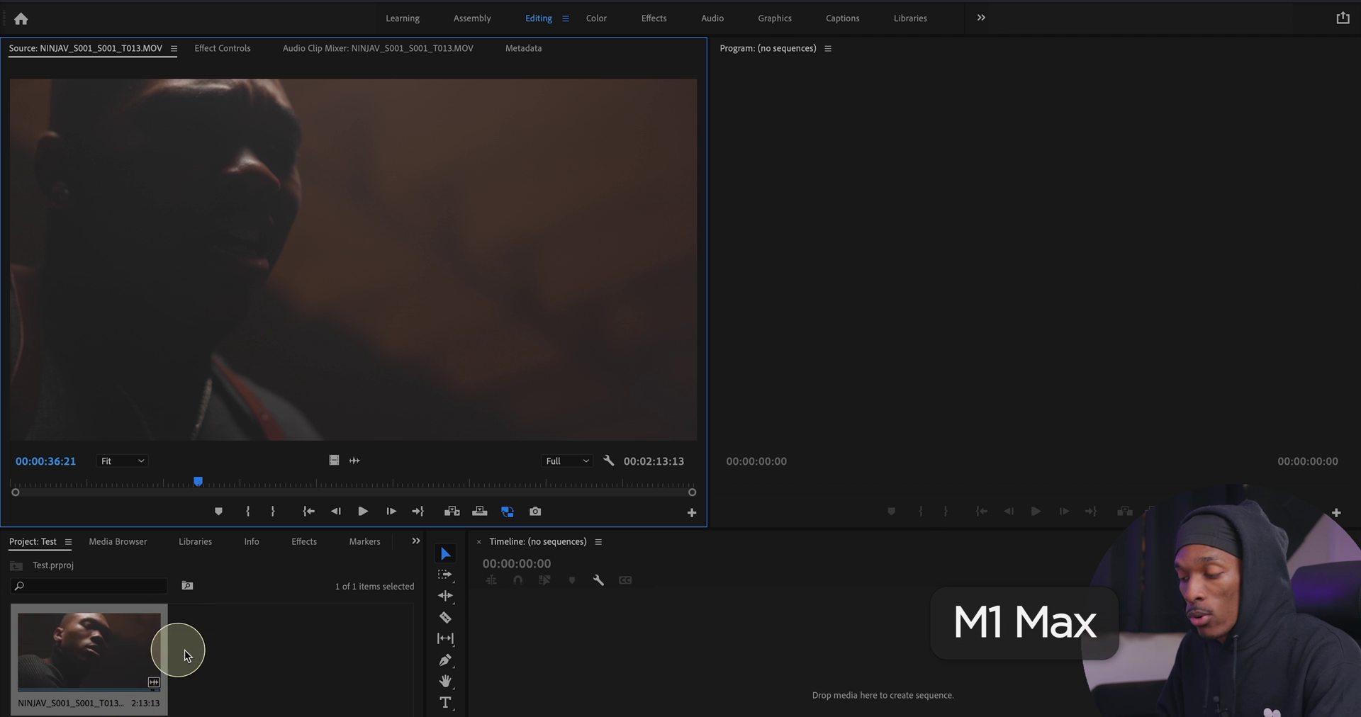
right_click(121, 662)
scroll(207, 708, "down", 2)
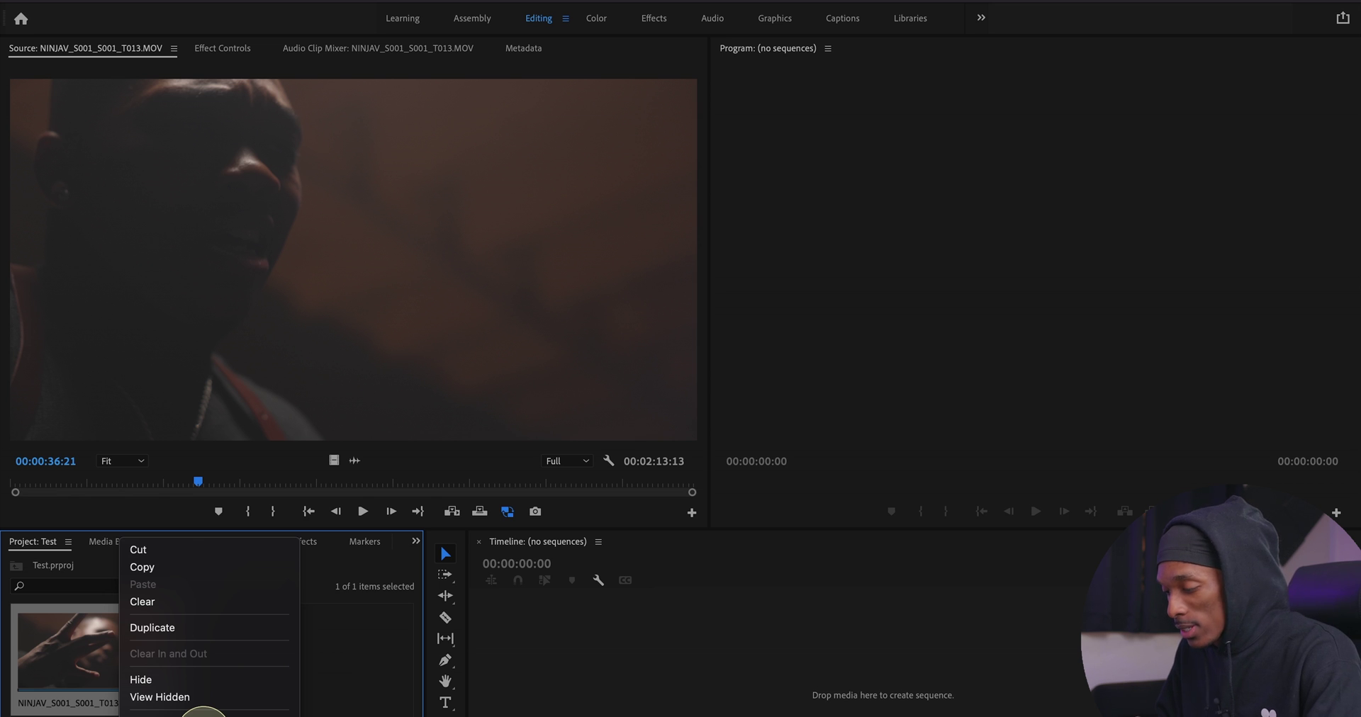
left_click(203, 714)
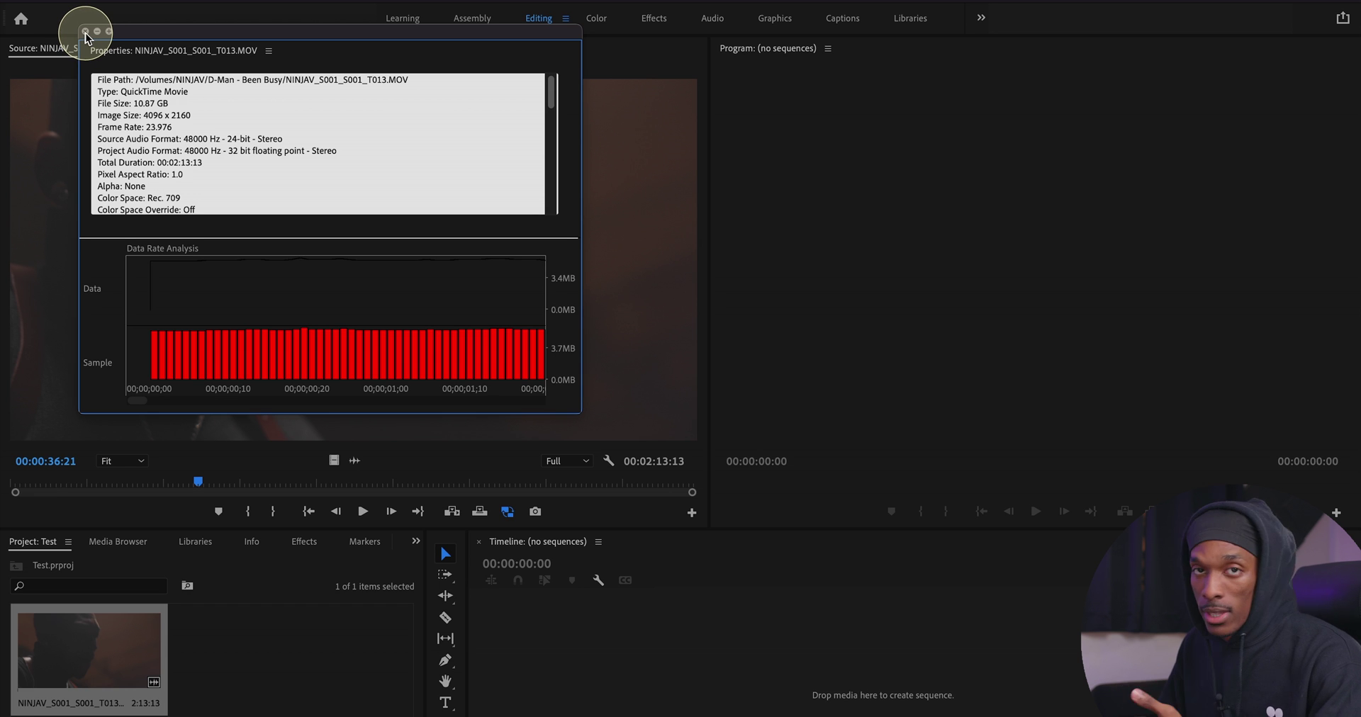
left_click(85, 31)
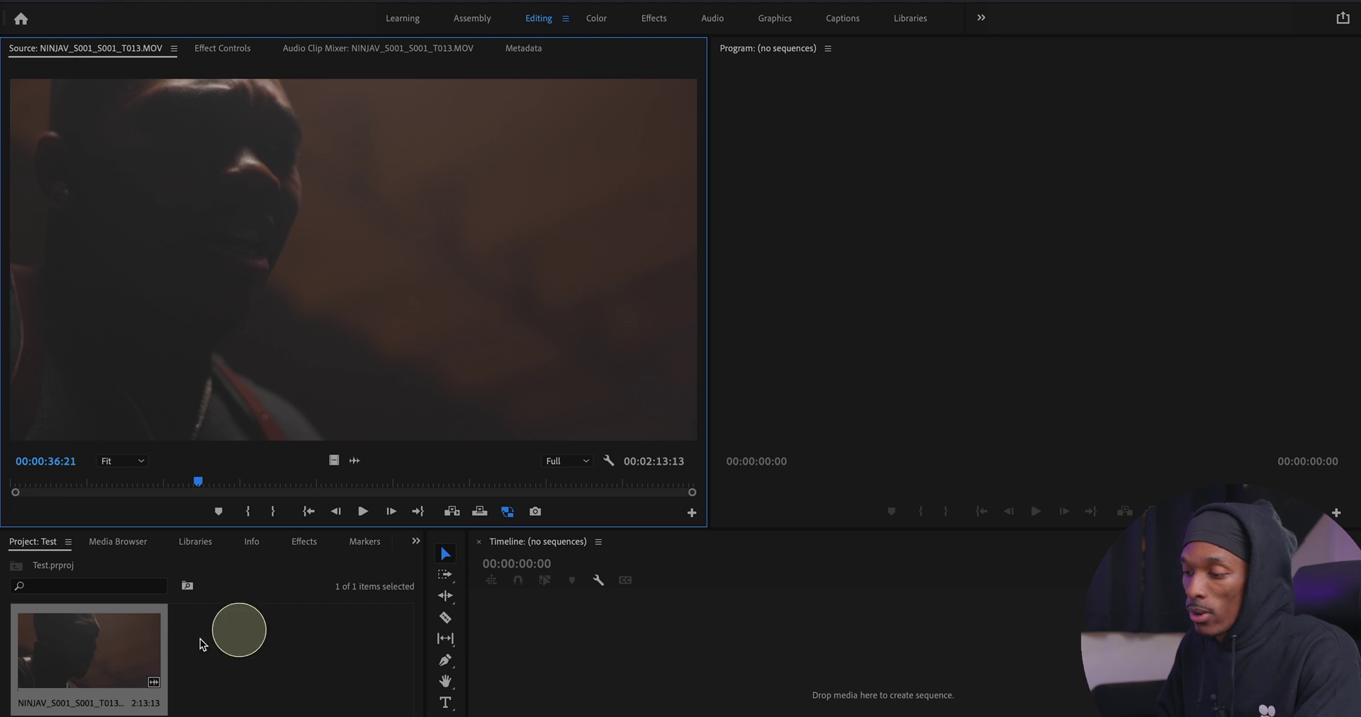
Create the NINJAV_S001_S001_T013 sequence from the 4K clip and scrub it at Full playback resolution.
left_click_drag(73, 661, 601, 704)
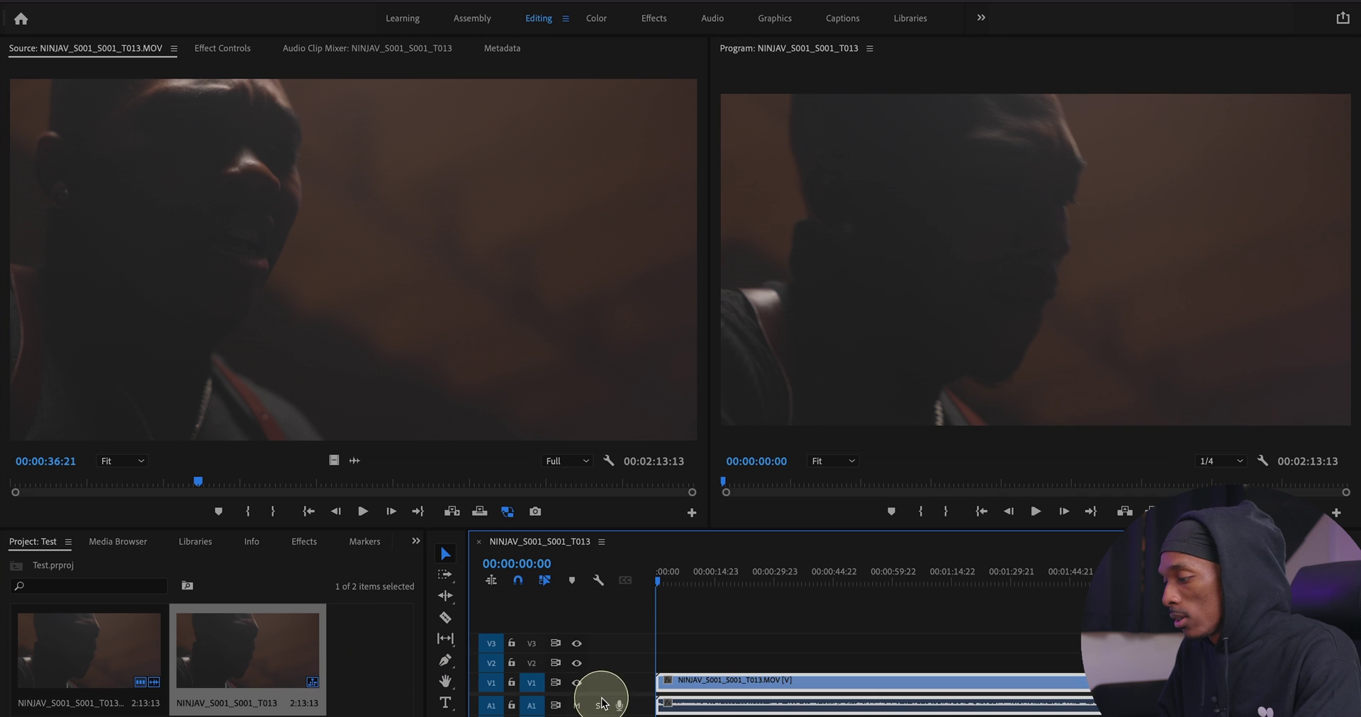
left_click(1228, 478)
left_click_drag(659, 582, 732, 581)
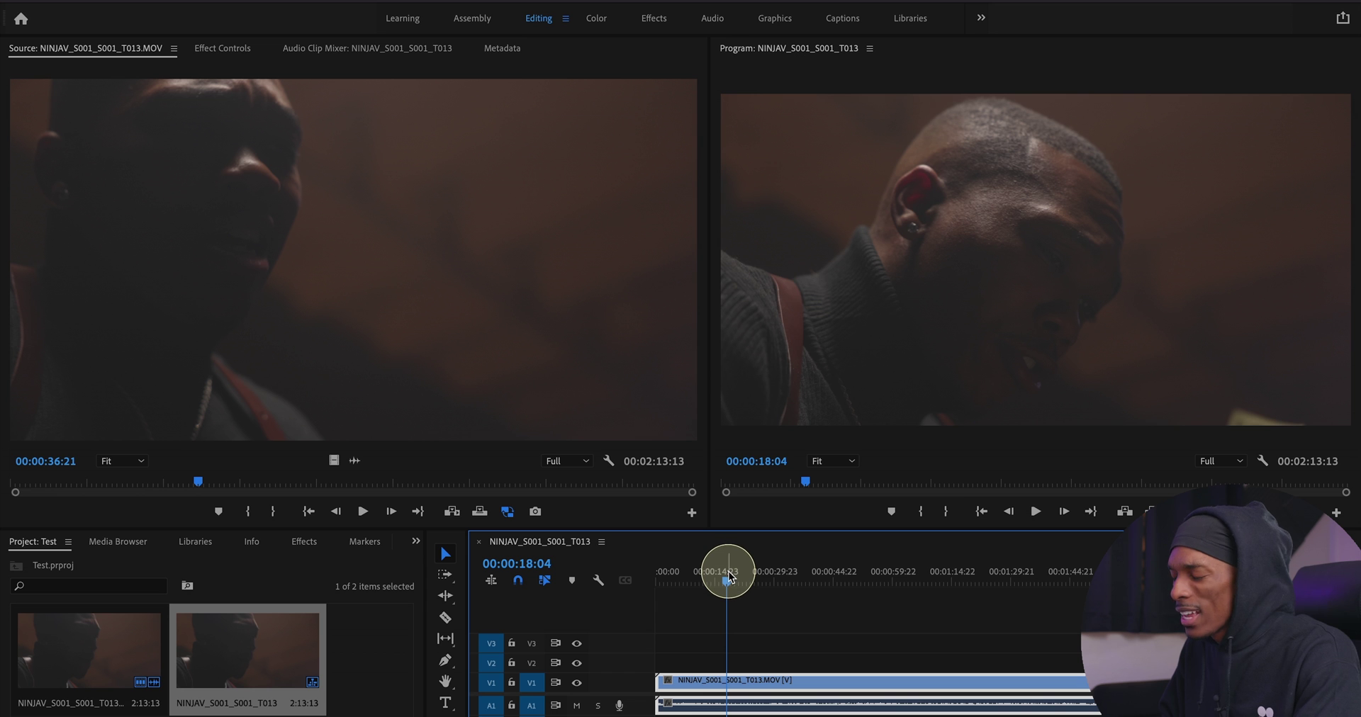
left_click_drag(746, 580, 703, 573)
Create a new adjustment layer and place it on V2 above the clip.
left_click(365, 641)
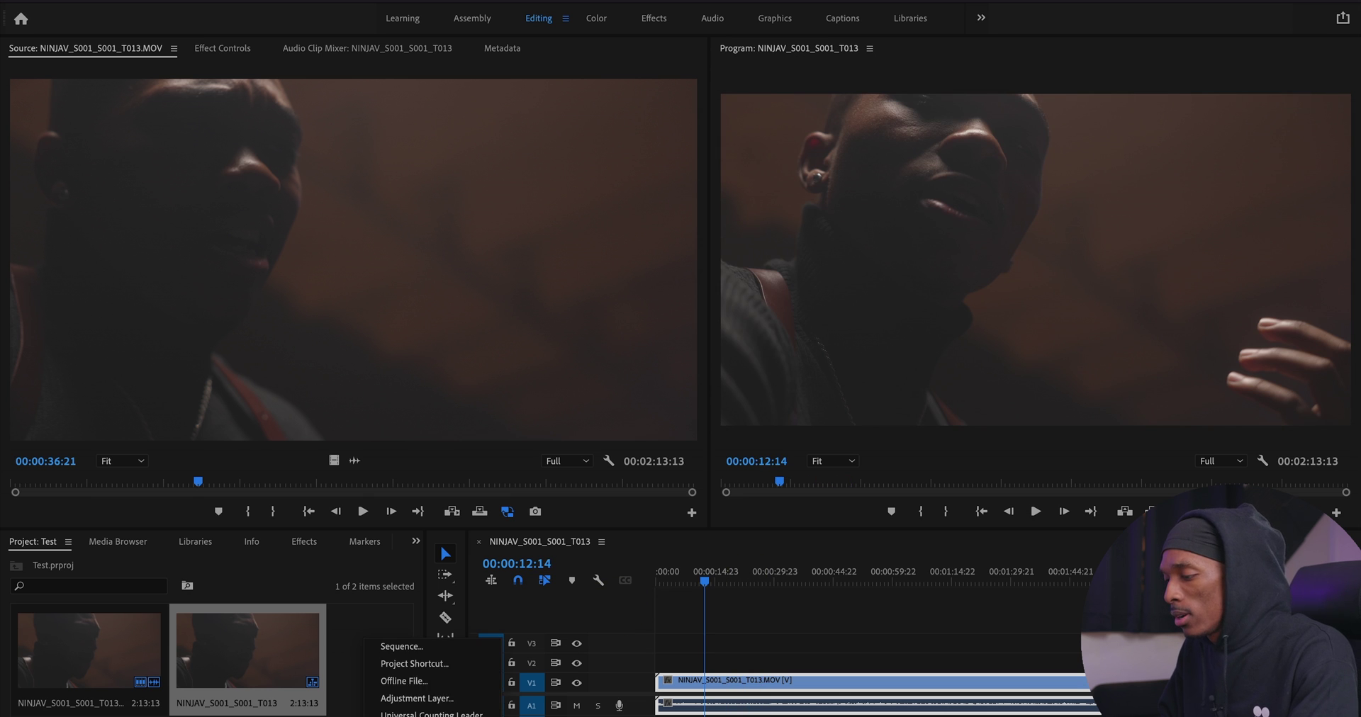
left_click(431, 699)
left_click(776, 477)
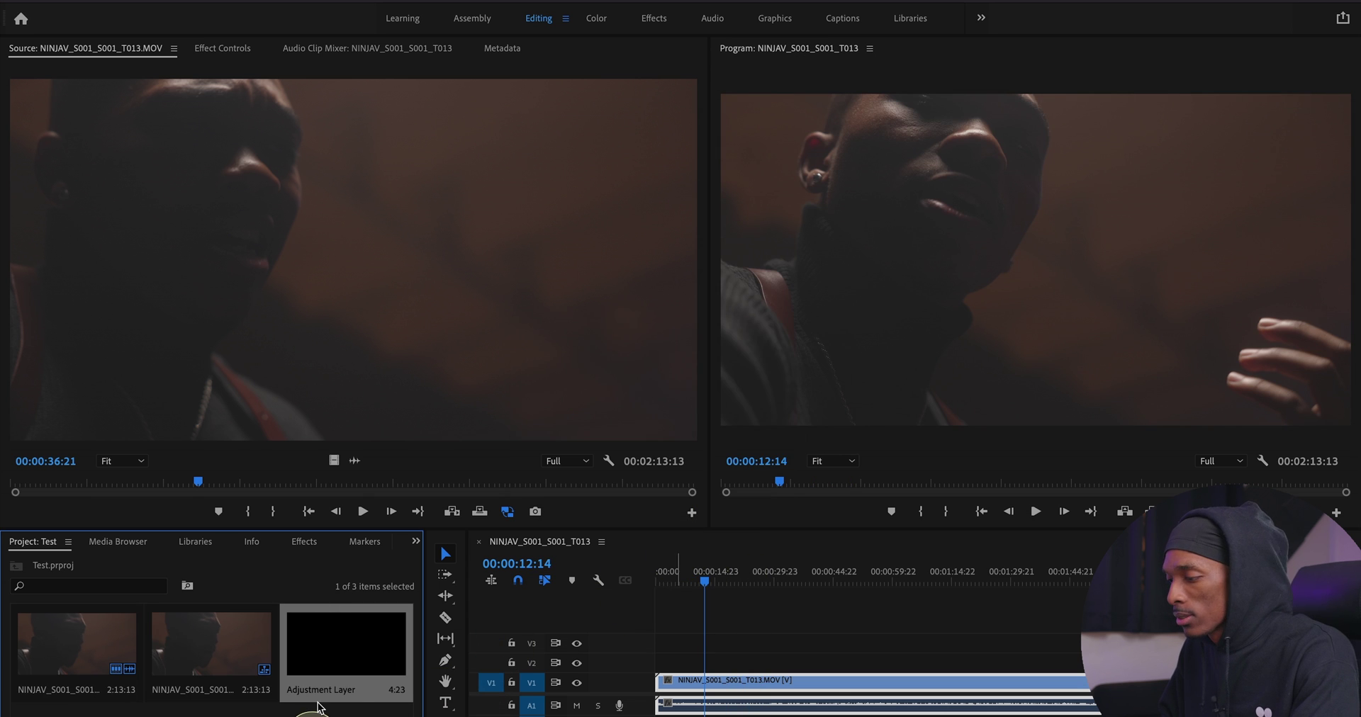
left_click_drag(346, 644, 1106, 664)
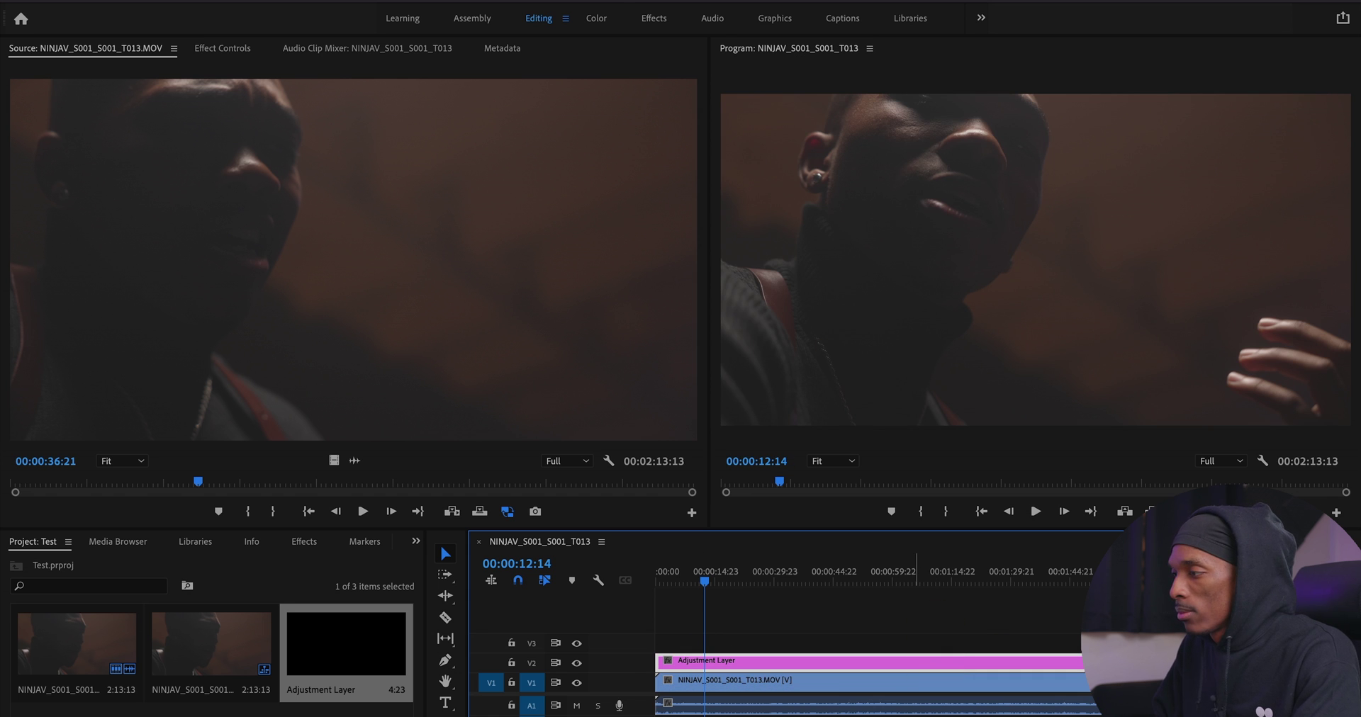
In the Color workspace, load Rec709 Alexa.cube as the adjustment layer's Lumetri Creative look and preview it.
left_click(598, 18)
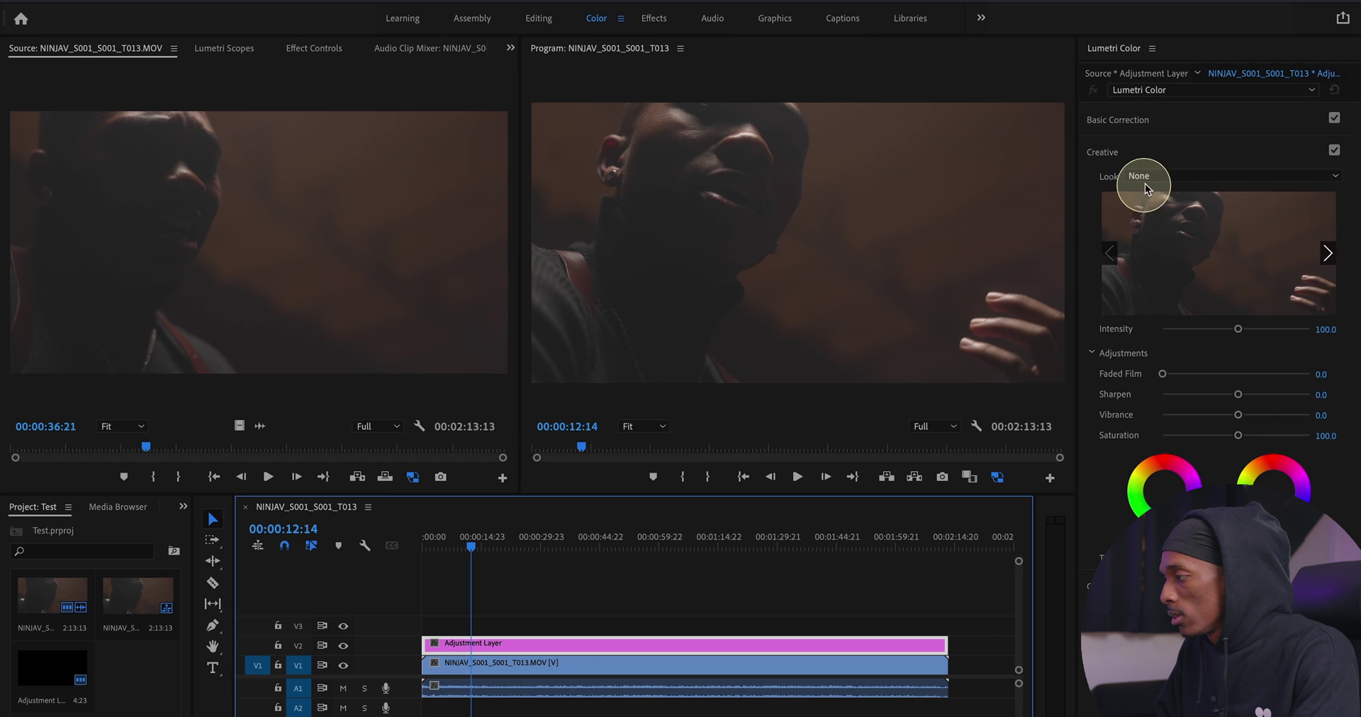
left_click(1141, 178)
left_click(1131, 225)
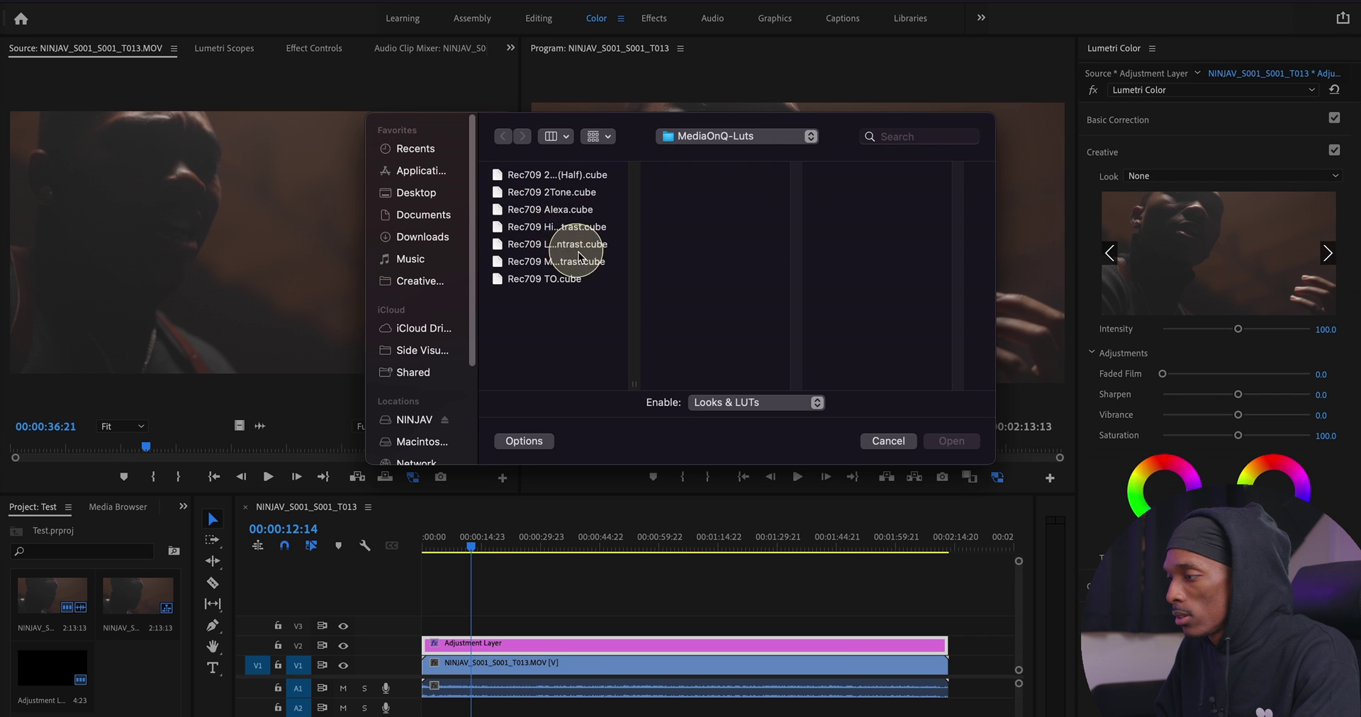
left_click(563, 209)
left_click(949, 441)
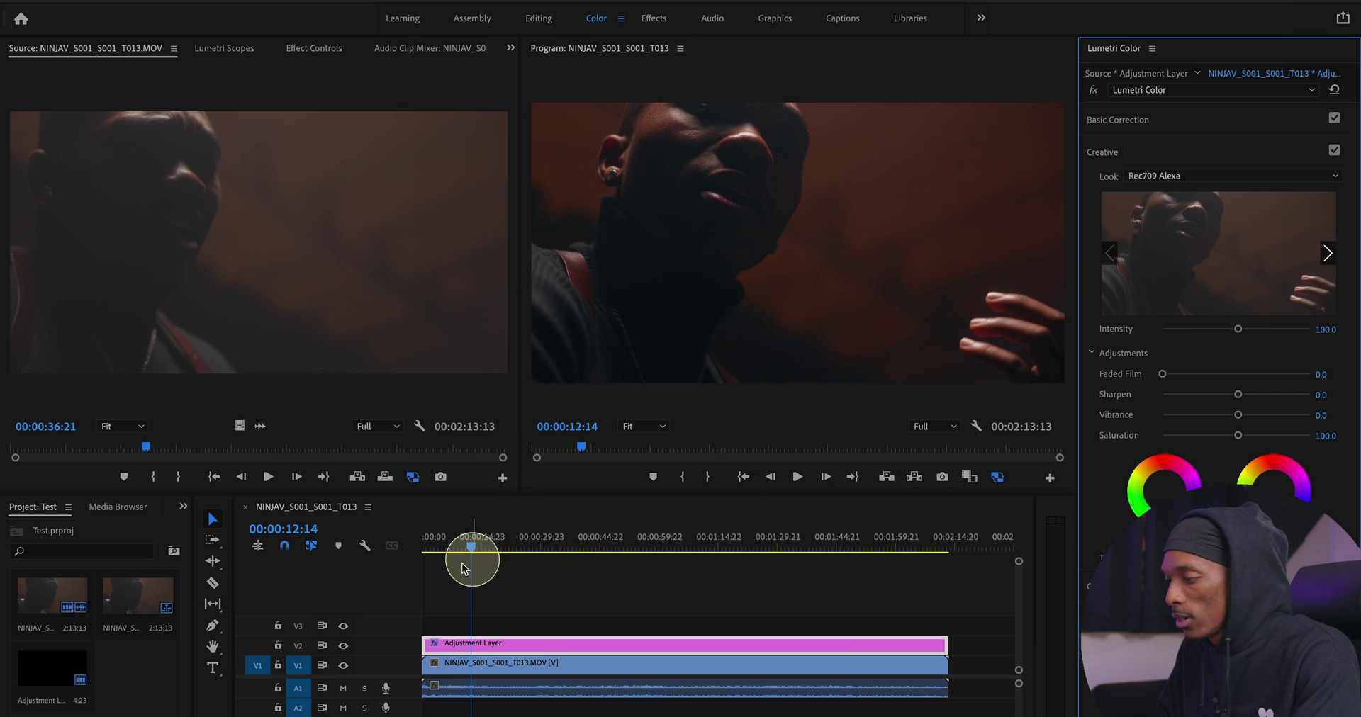
left_click_drag(471, 555, 538, 537)
left_click(505, 651)
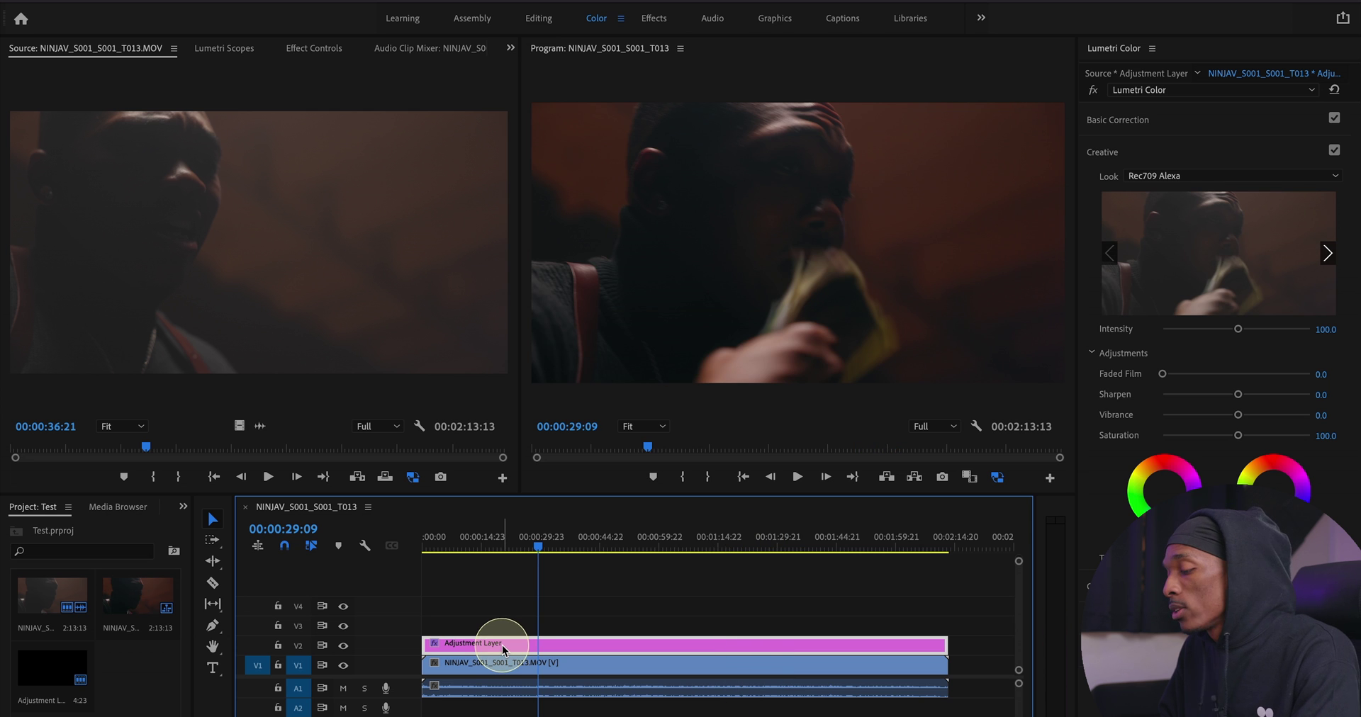
Move the adjustment layer to V4 and duplicate the clip onto V2 at 80% scale.
left_click_drag(505, 651, 501, 607)
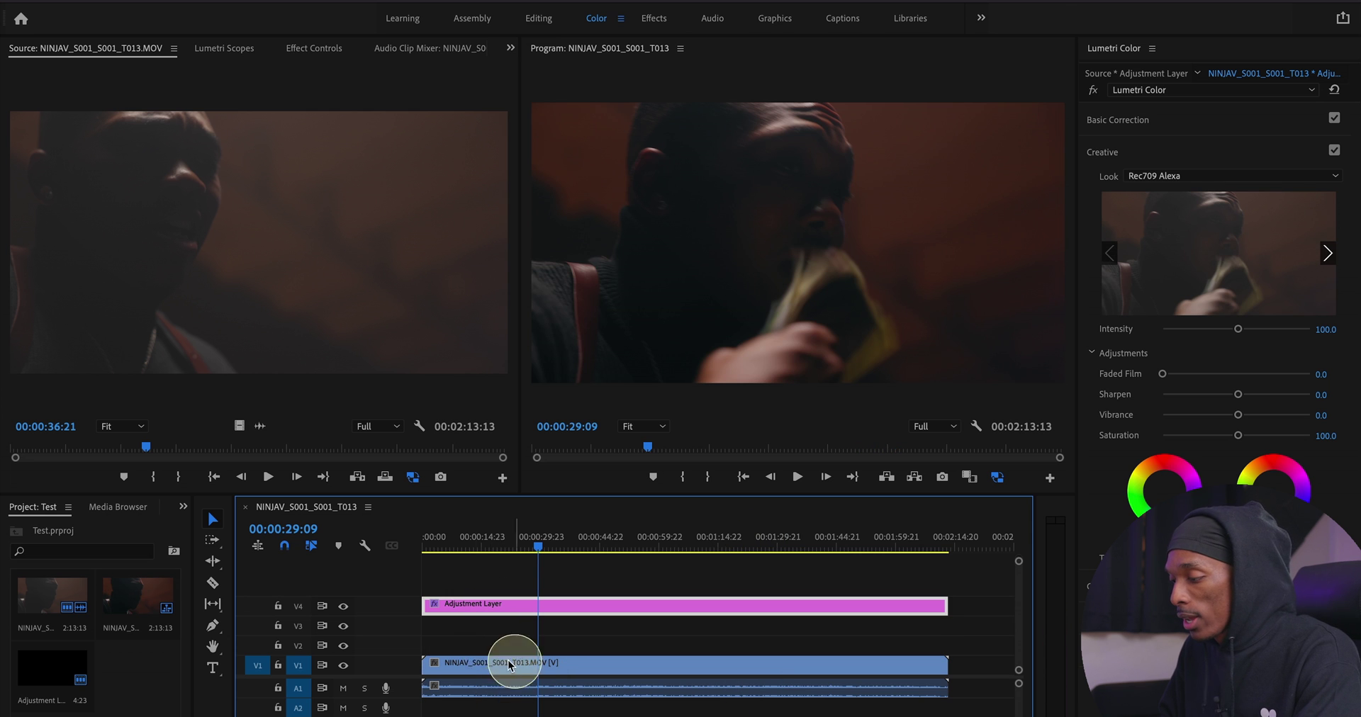
left_click_drag(497, 673, 501, 646)
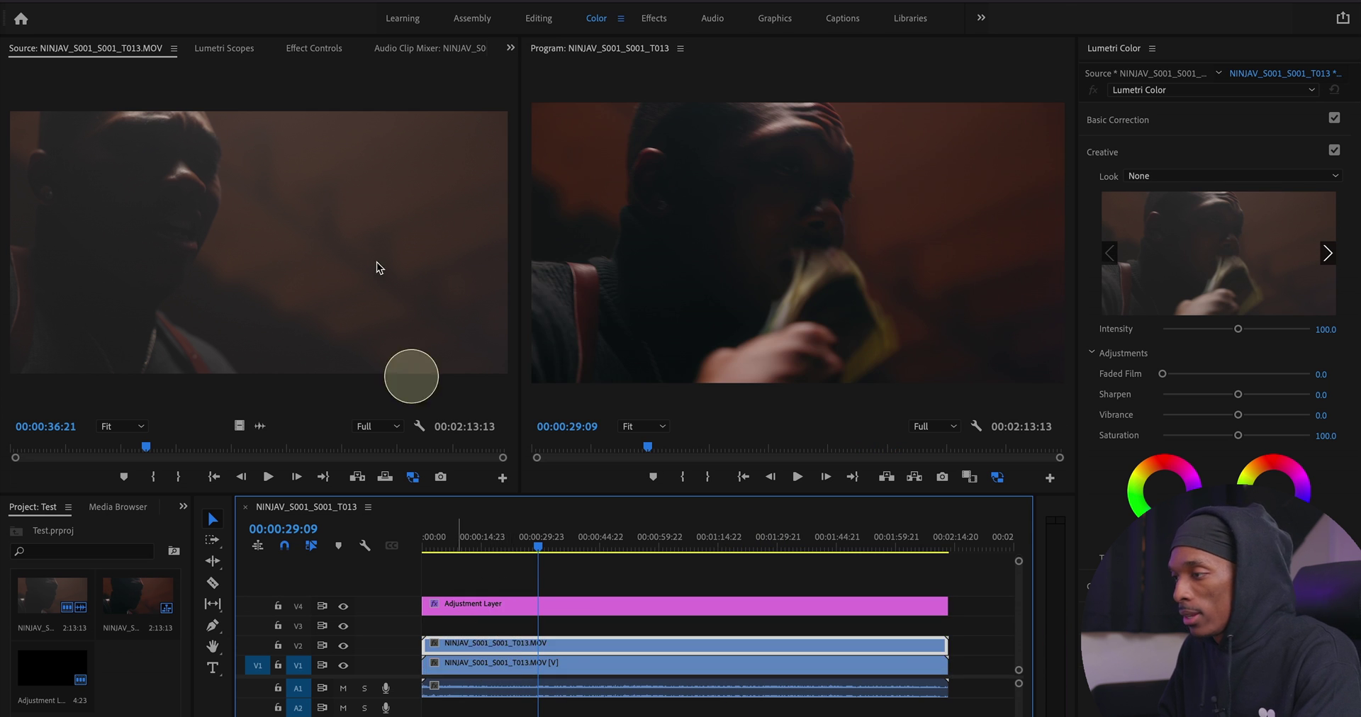
left_click(313, 48)
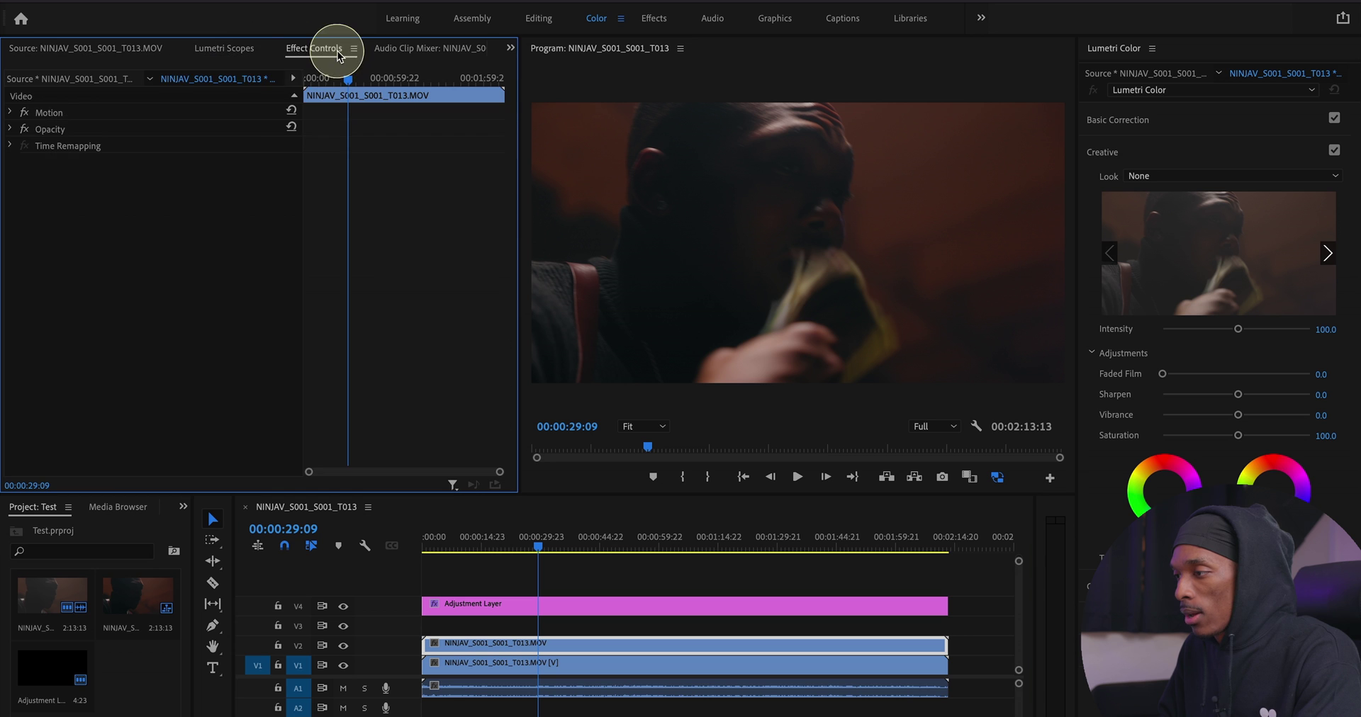
left_click(13, 112)
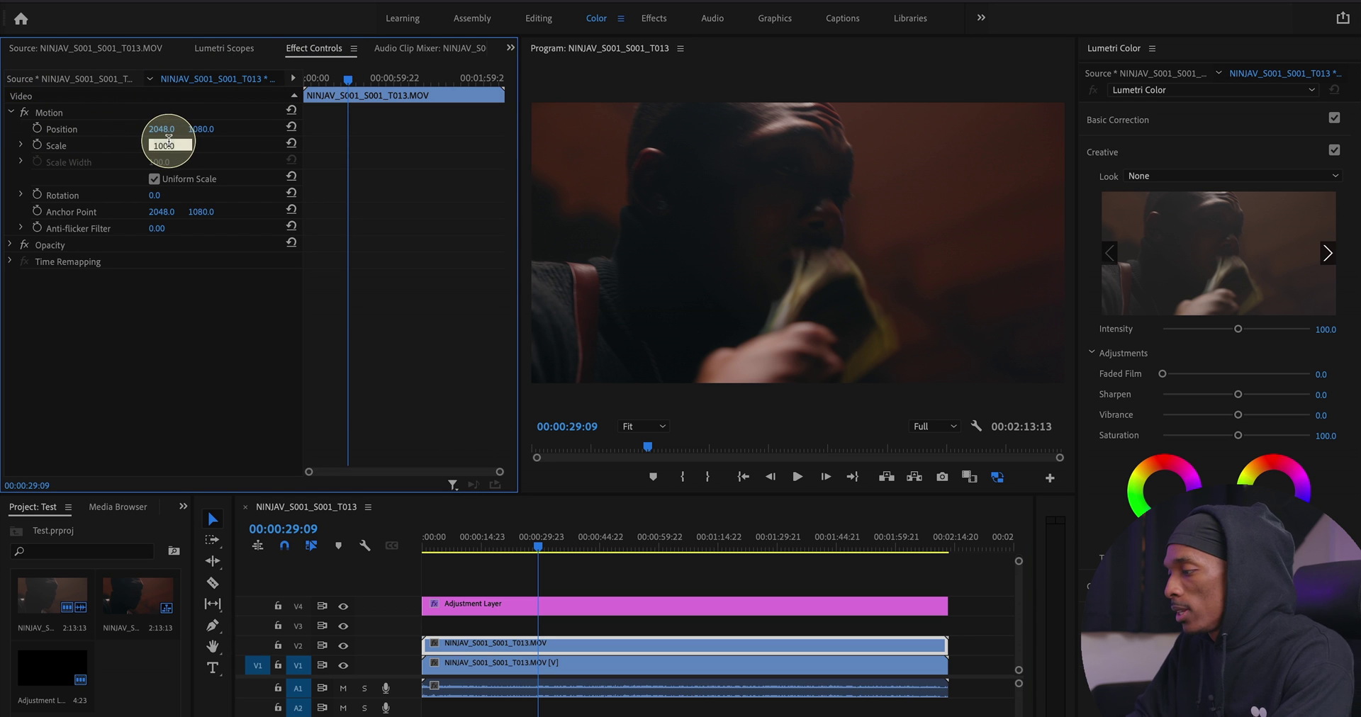
type("80")
key("Return")
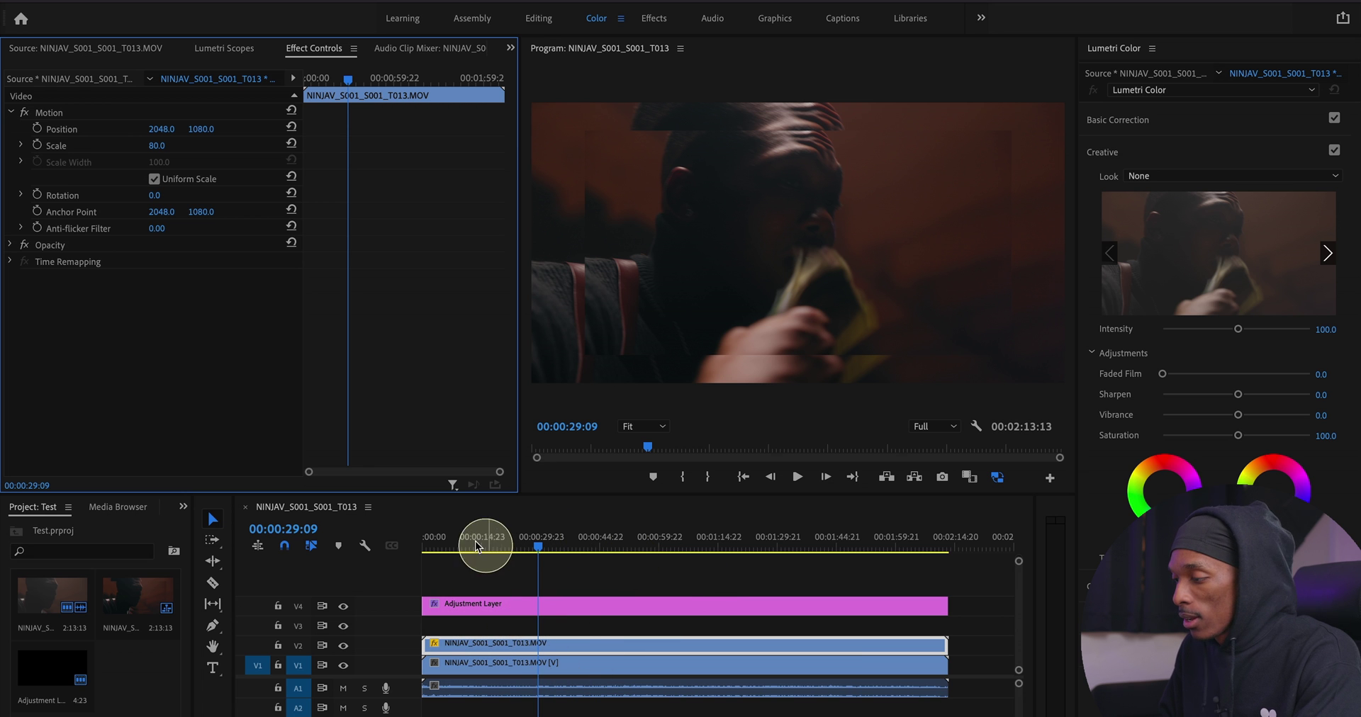
left_click_drag(483, 544, 598, 538)
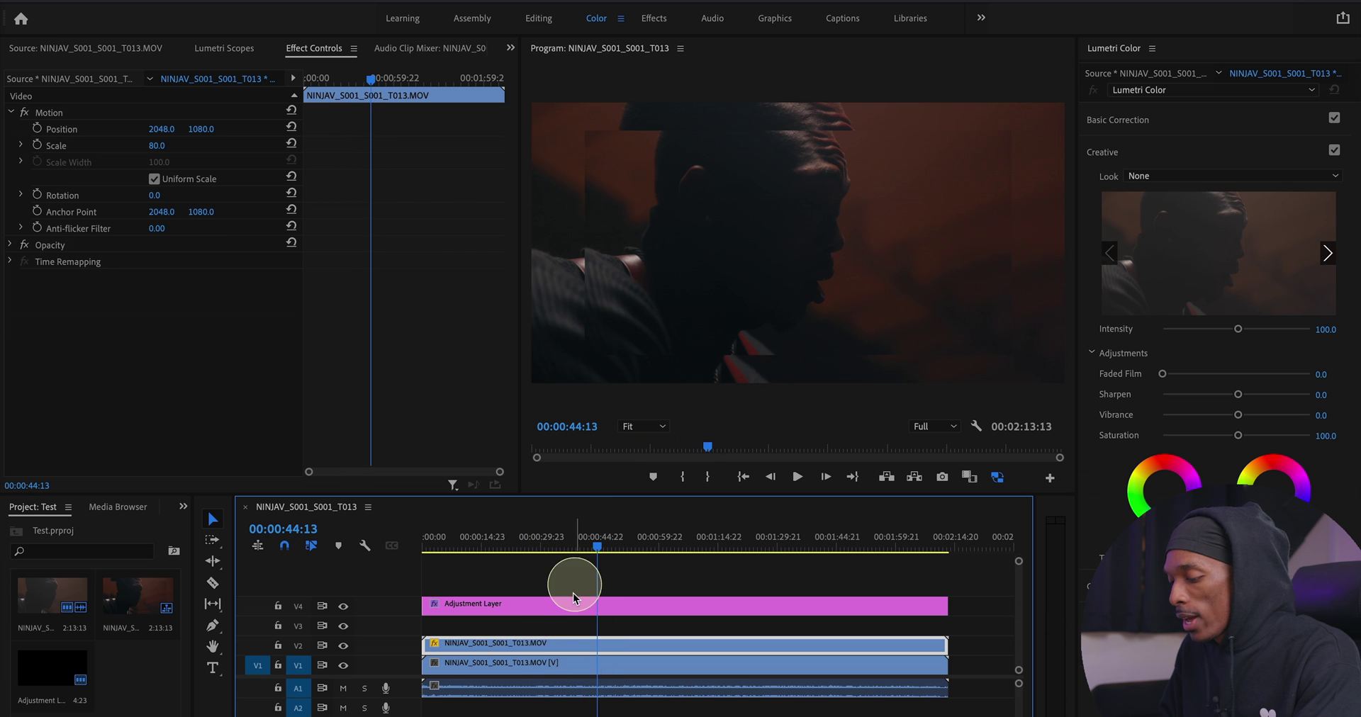
Duplicate the clip onto V3 at 60% scale and play the layered sequence.
left_click_drag(545, 646, 535, 625)
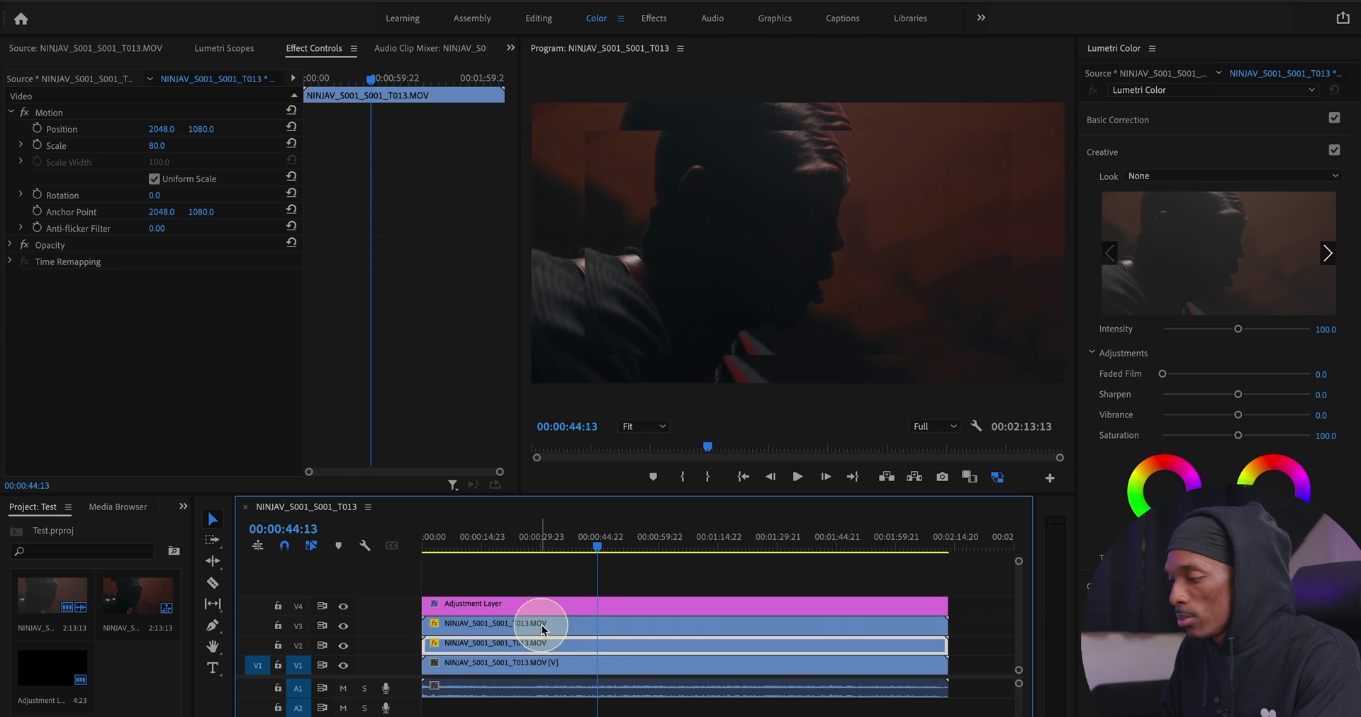
left_click(167, 144)
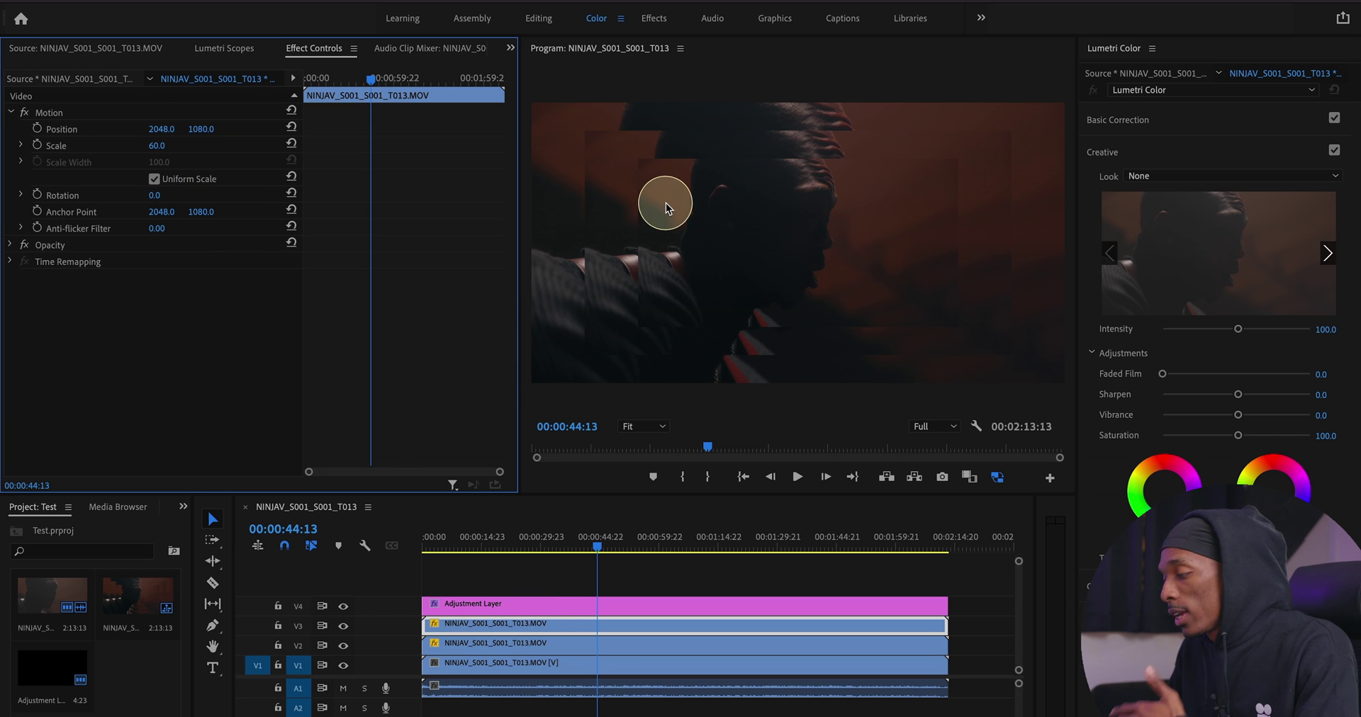
mouse_move(466, 536)
left_mouse_down()
mouse_move(507, 546)
mouse_move(447, 542)
left_mouse_up()
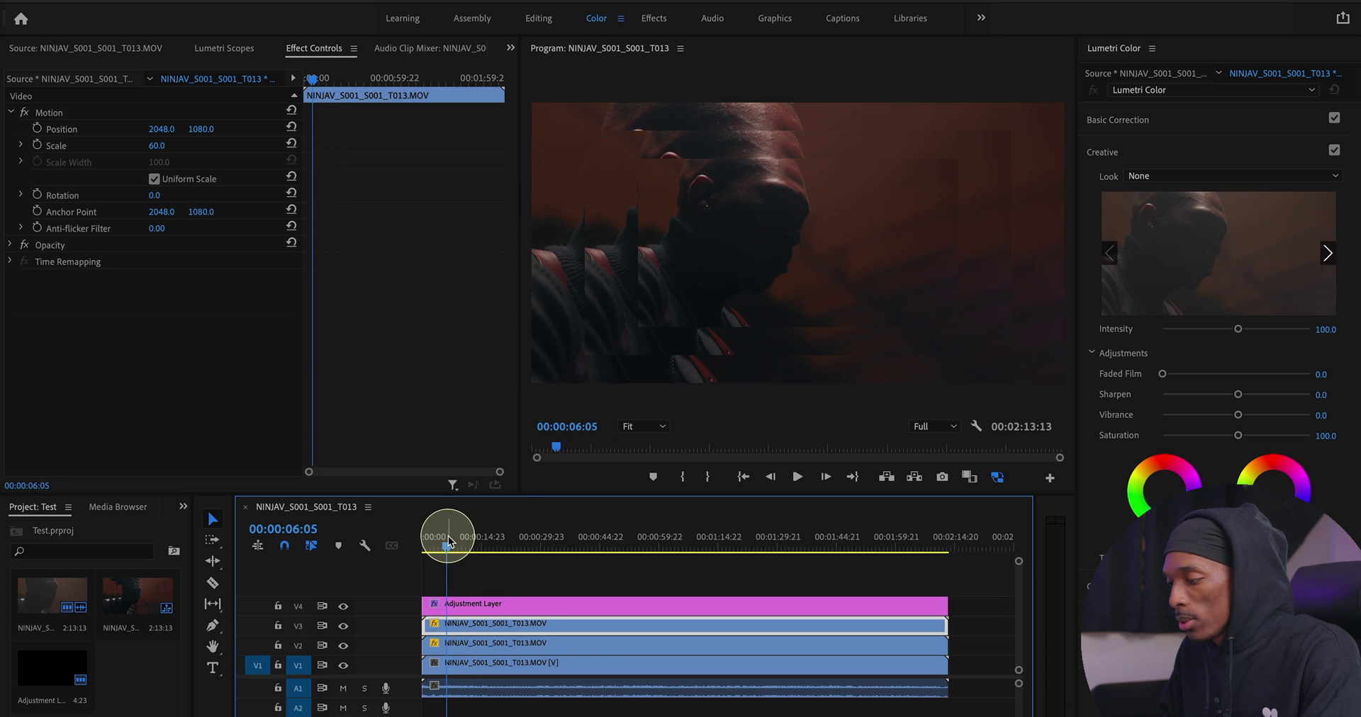
key("space")
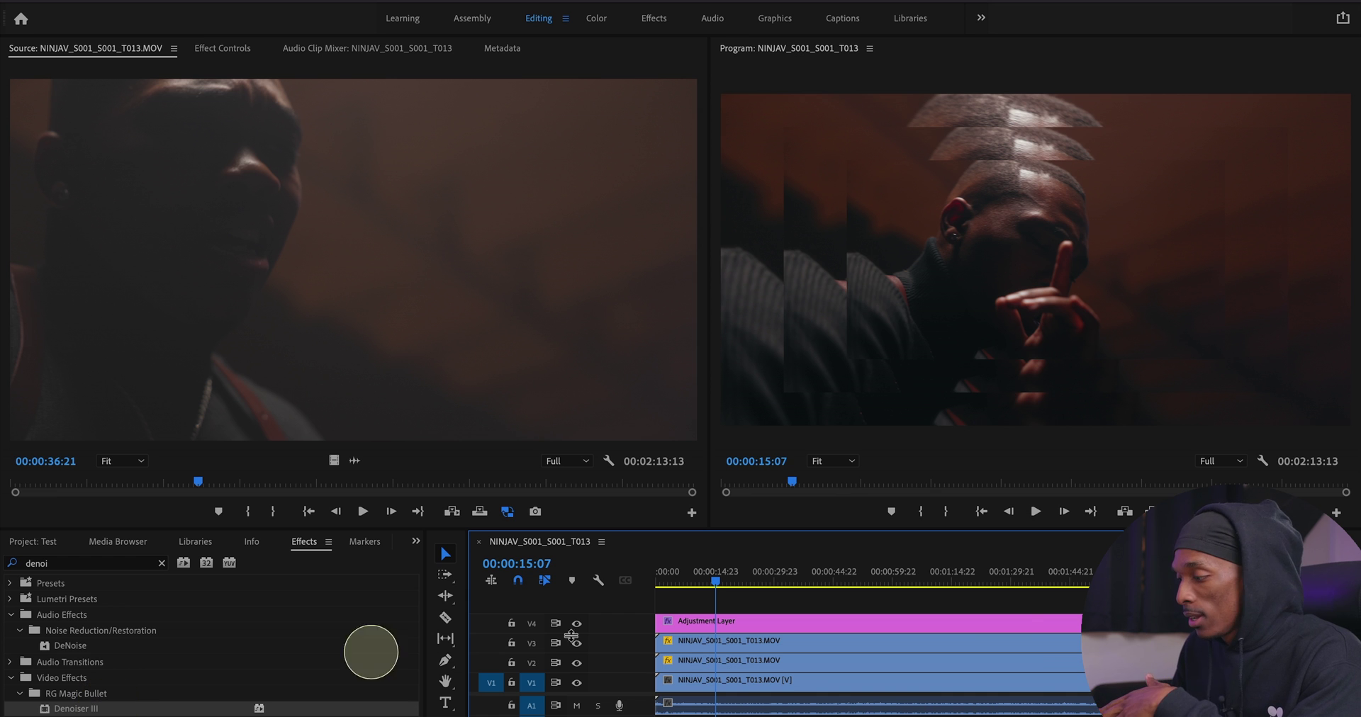
Delete the duplicated clip copies and move the adjustment layer down to V2.
left_click(850, 661)
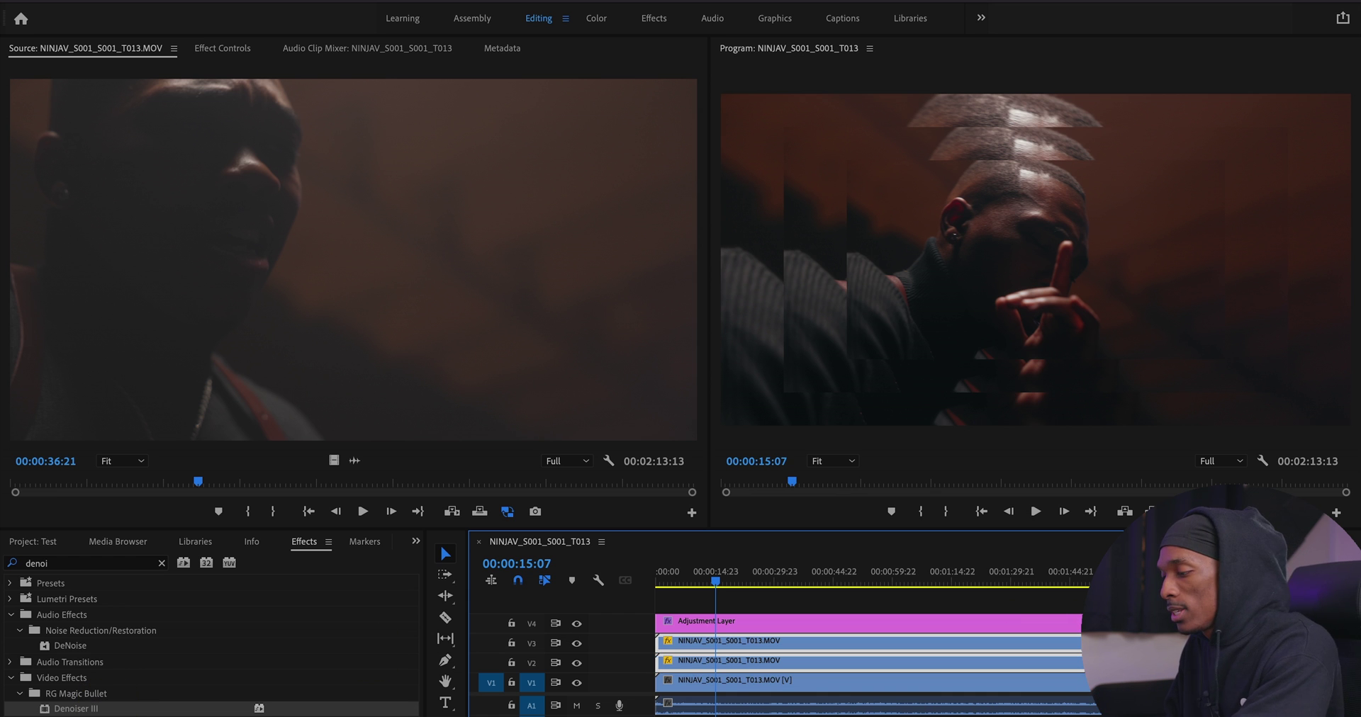
key("Delete")
left_click_drag(737, 623, 730, 663)
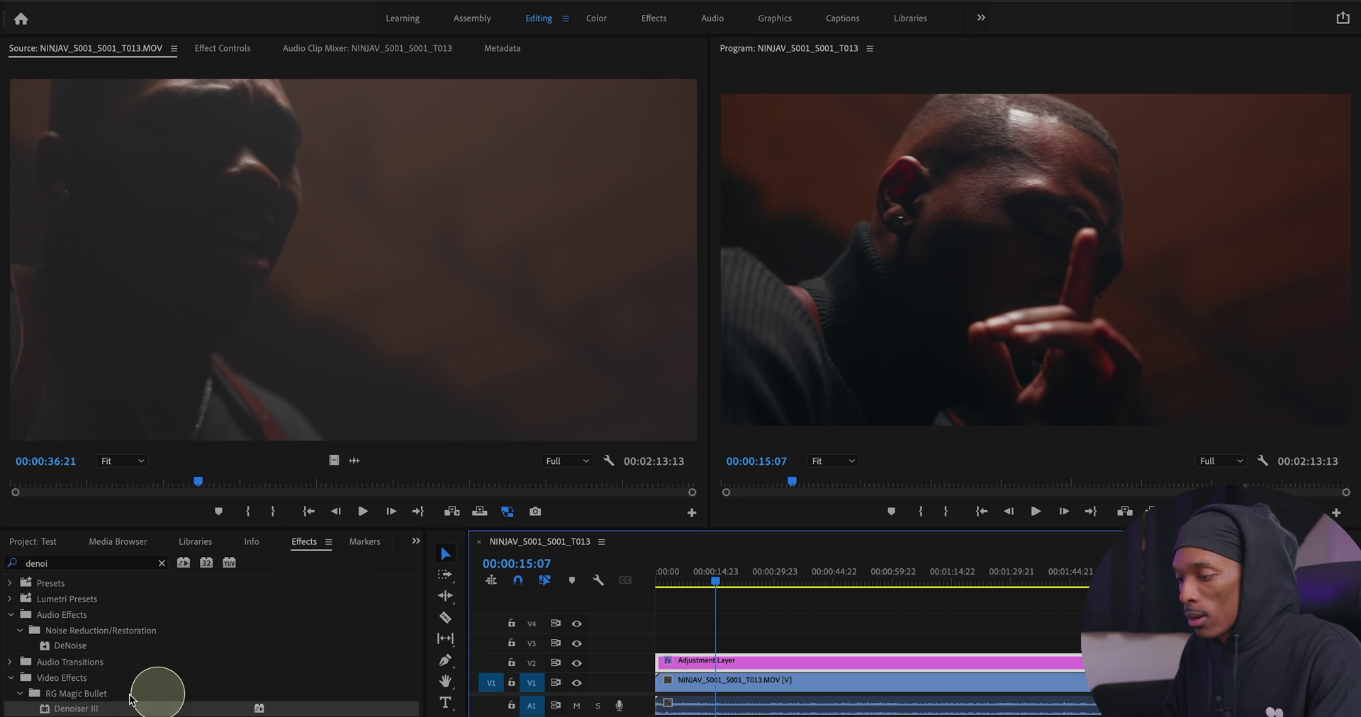
Apply Denoiser III to the V1 clip, play it, and lower preview resolution to 1/2.
left_click_drag(89, 708, 705, 682)
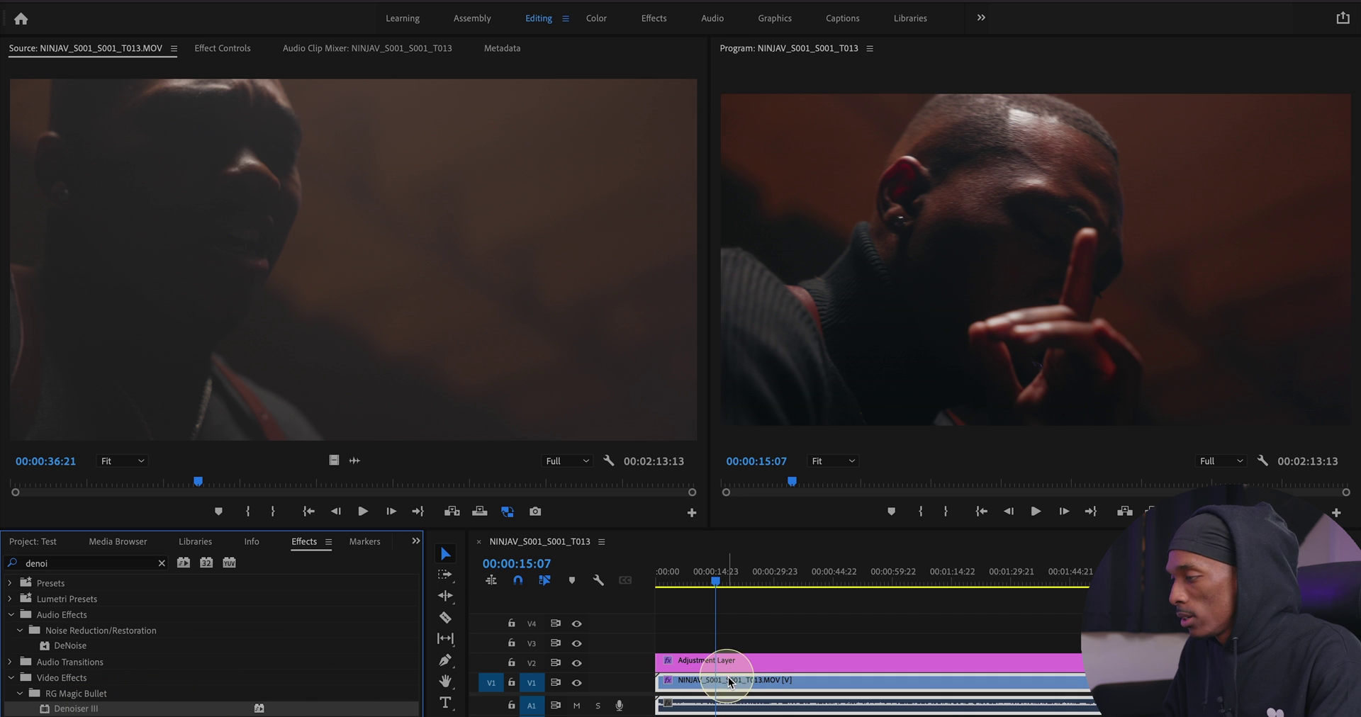
left_click(223, 49)
left_click(11, 112)
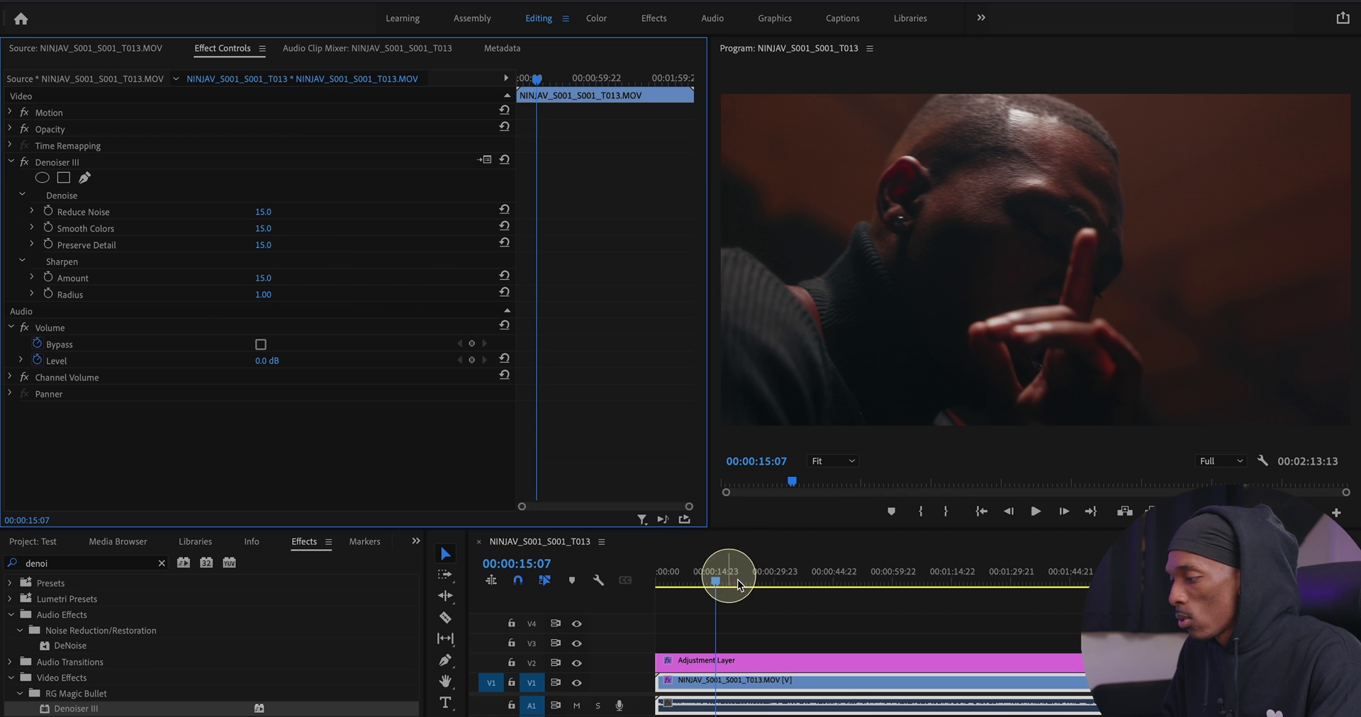
key("space")
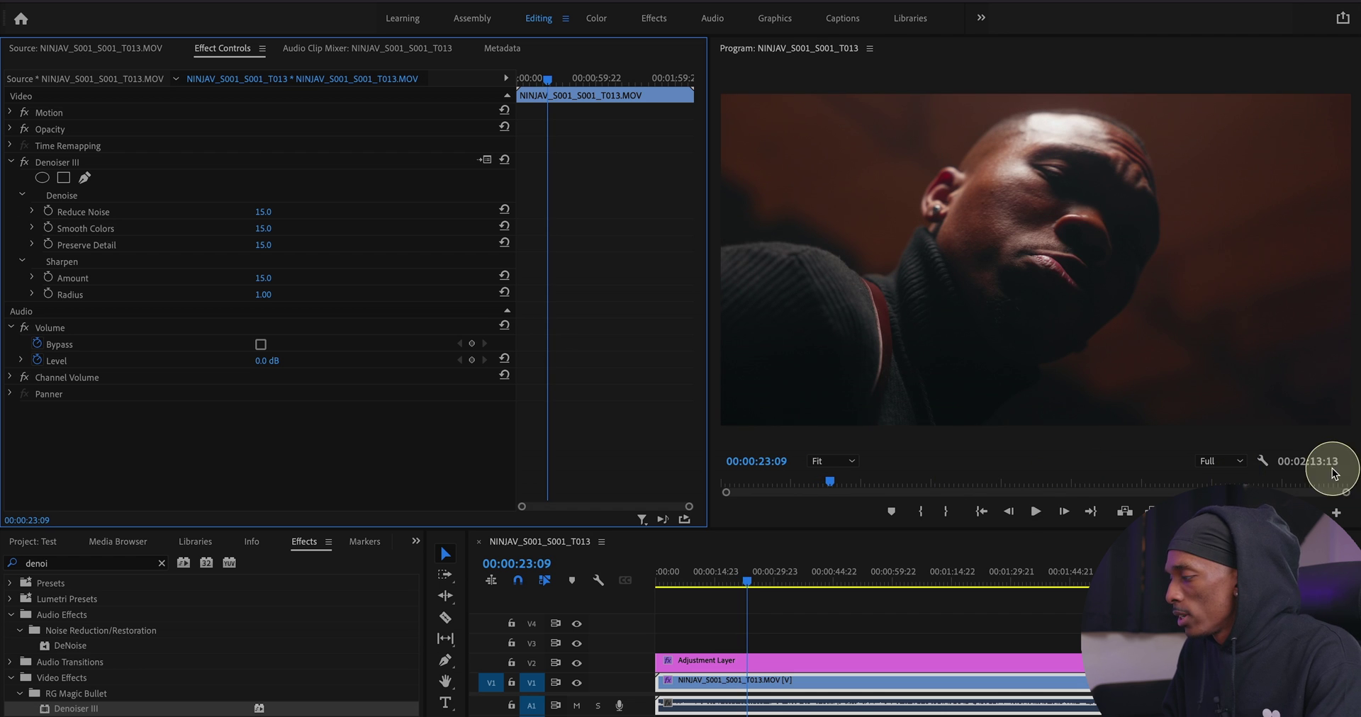
left_click(1220, 462)
left_click(1216, 476)
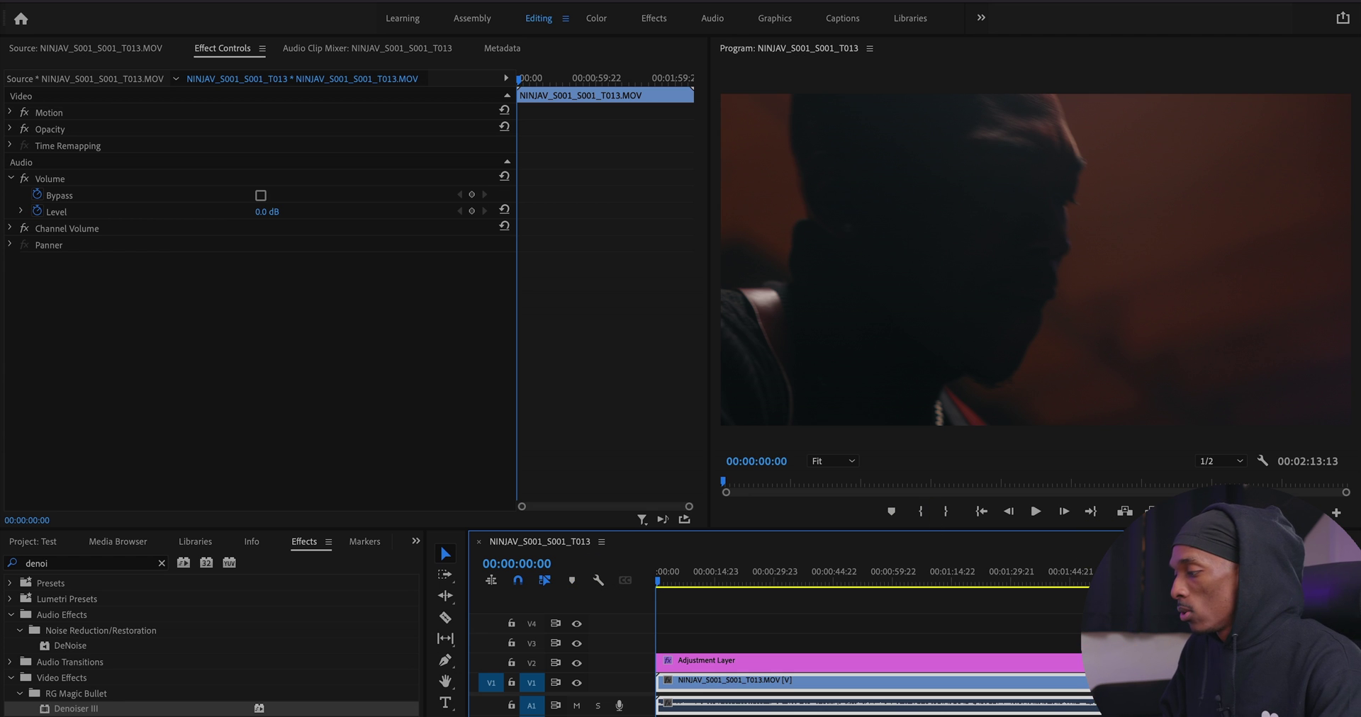
Play the sequence near its end, then stop and park the playhead at 00:00:18:04.
key("End")
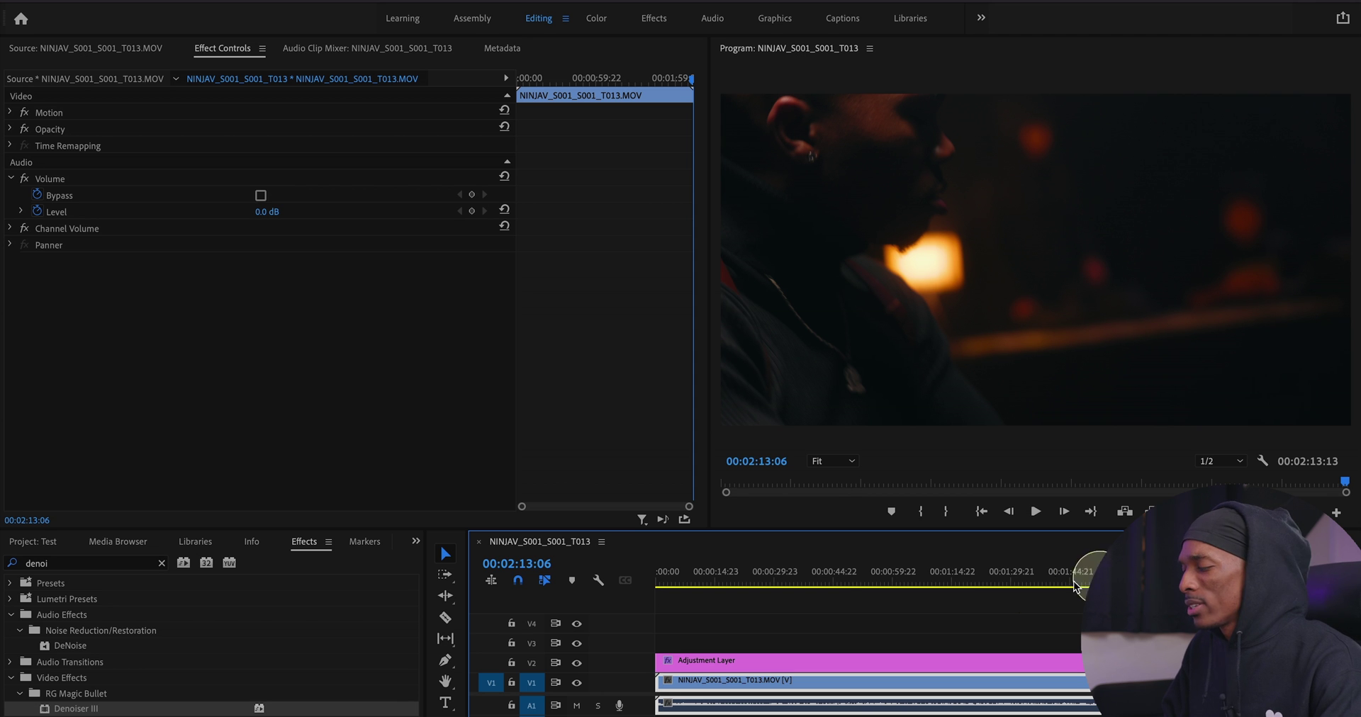
left_click_drag(836, 578, 1122, 571)
key("space")
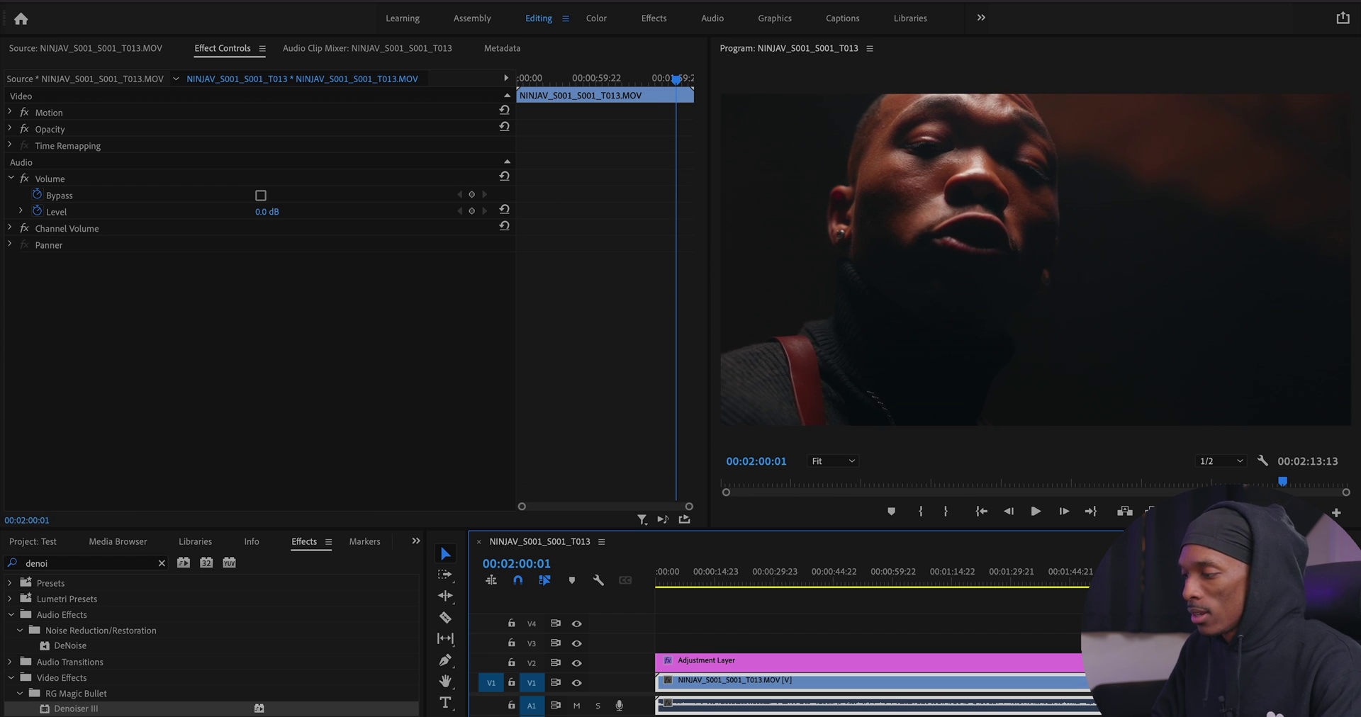
key("space")
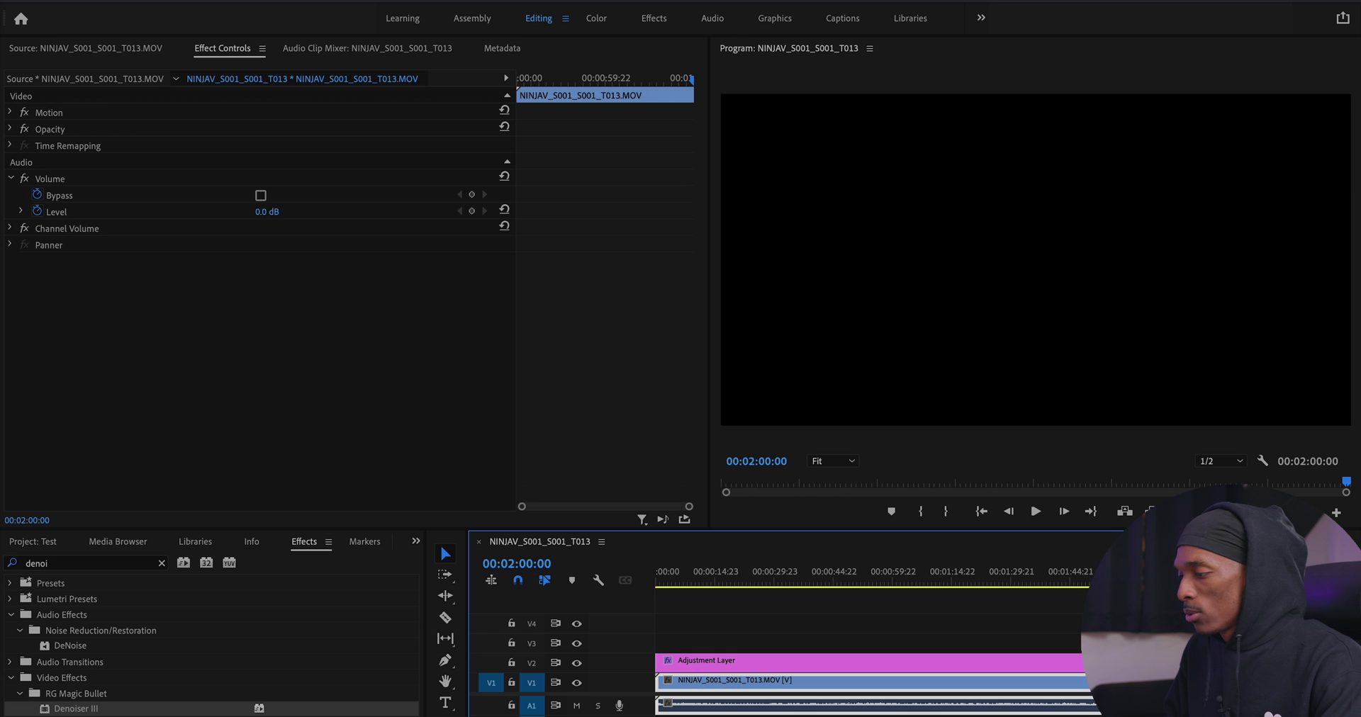
left_click(730, 572)
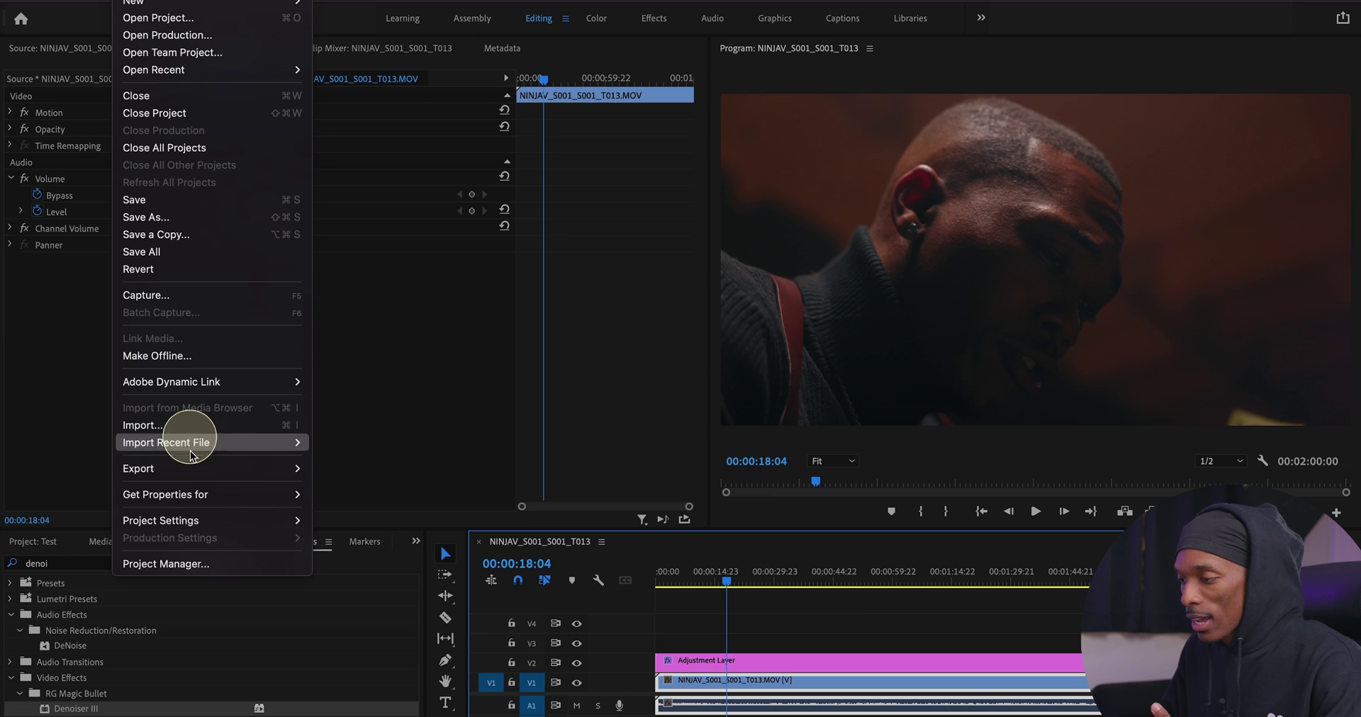
Start a media export of the sequence using the [4K] Music Video preset.
mouse_move(213, 468)
left_click(339, 468)
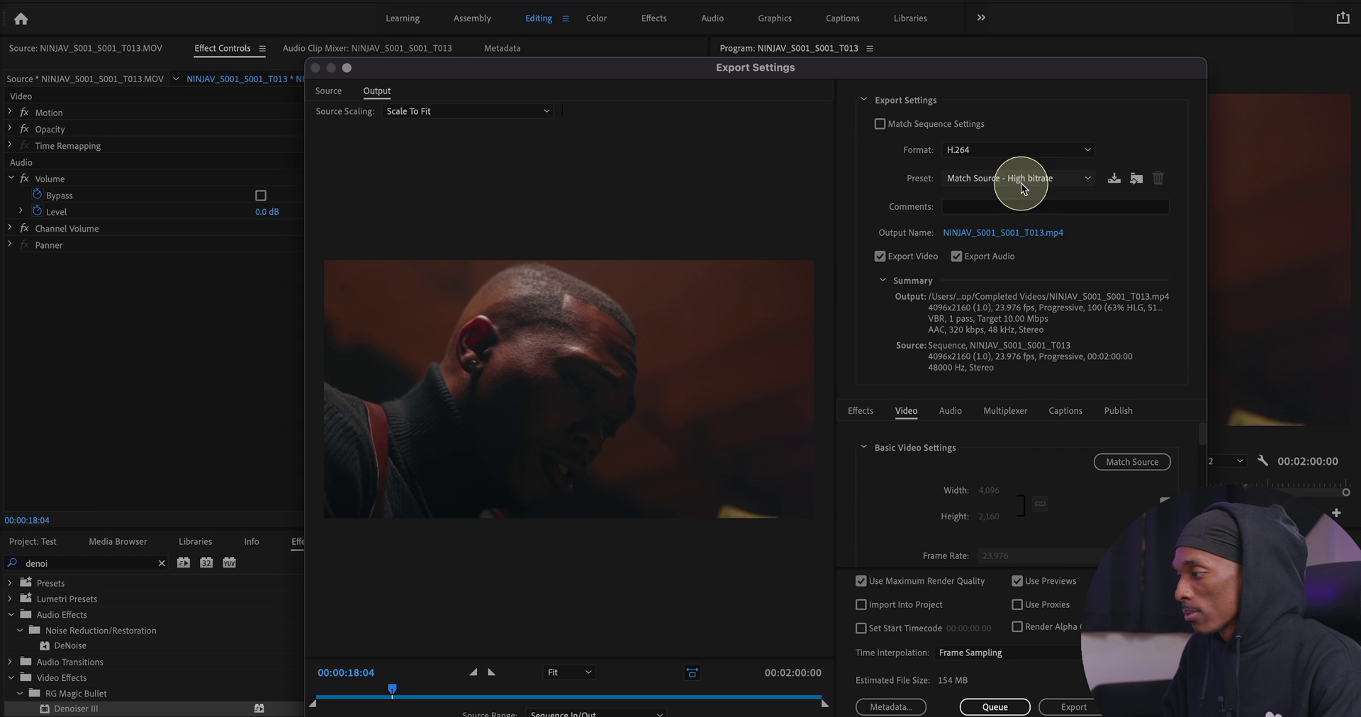
left_click(1006, 178)
scroll(1013, 199, "up", 1)
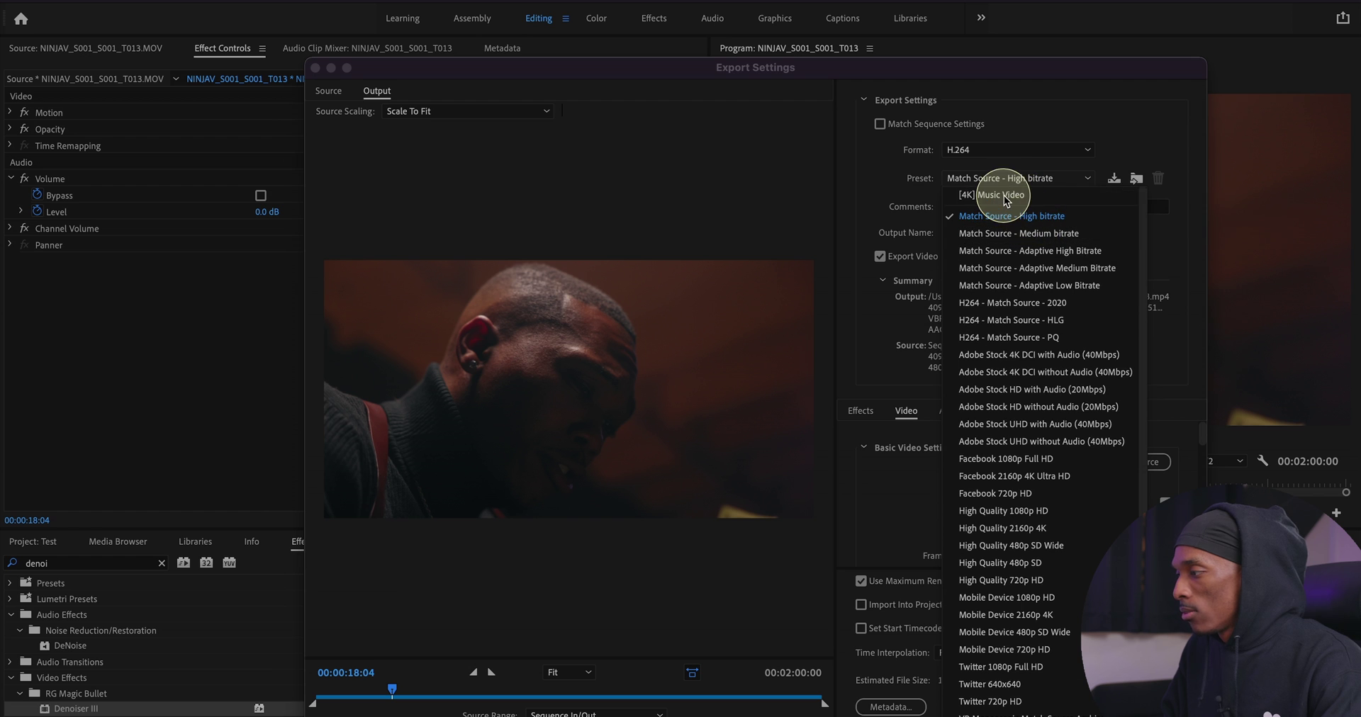
left_click(993, 195)
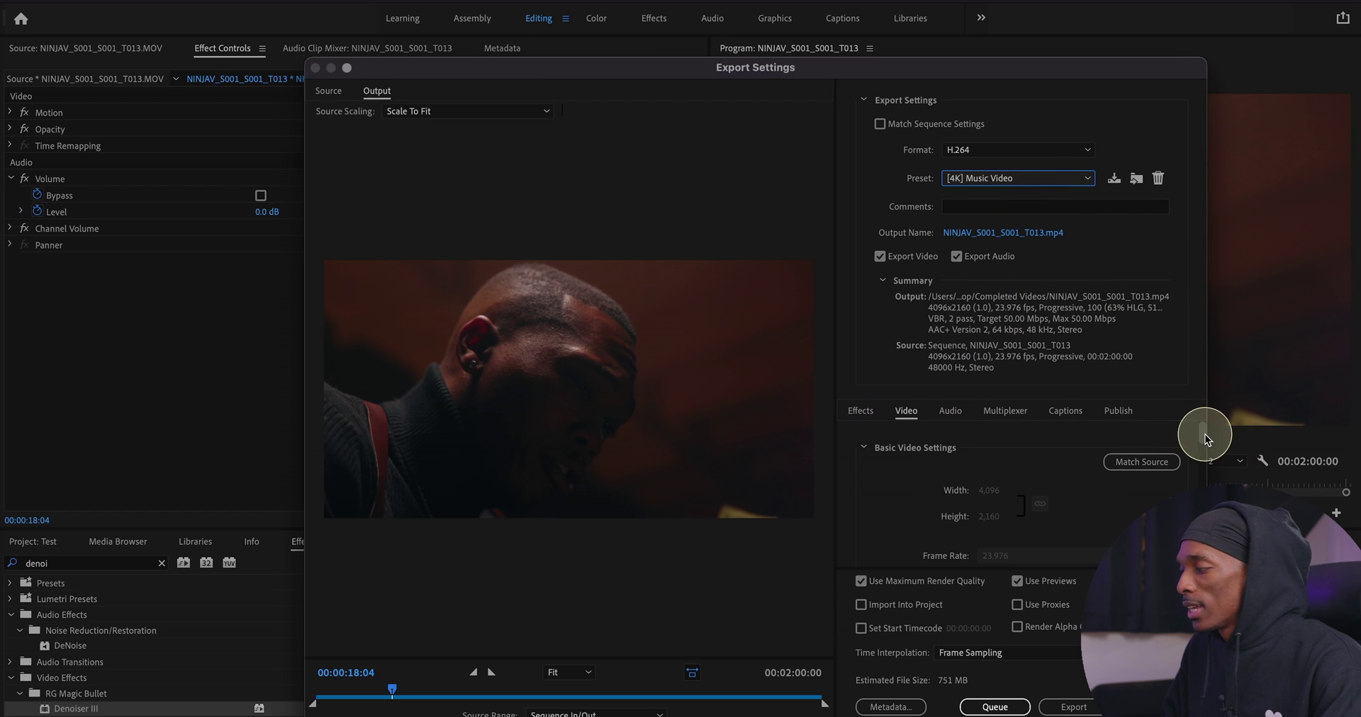
Review the video settings, turn off Use Previews, and start the 4K export.
scroll(1203, 437, "down", 3)
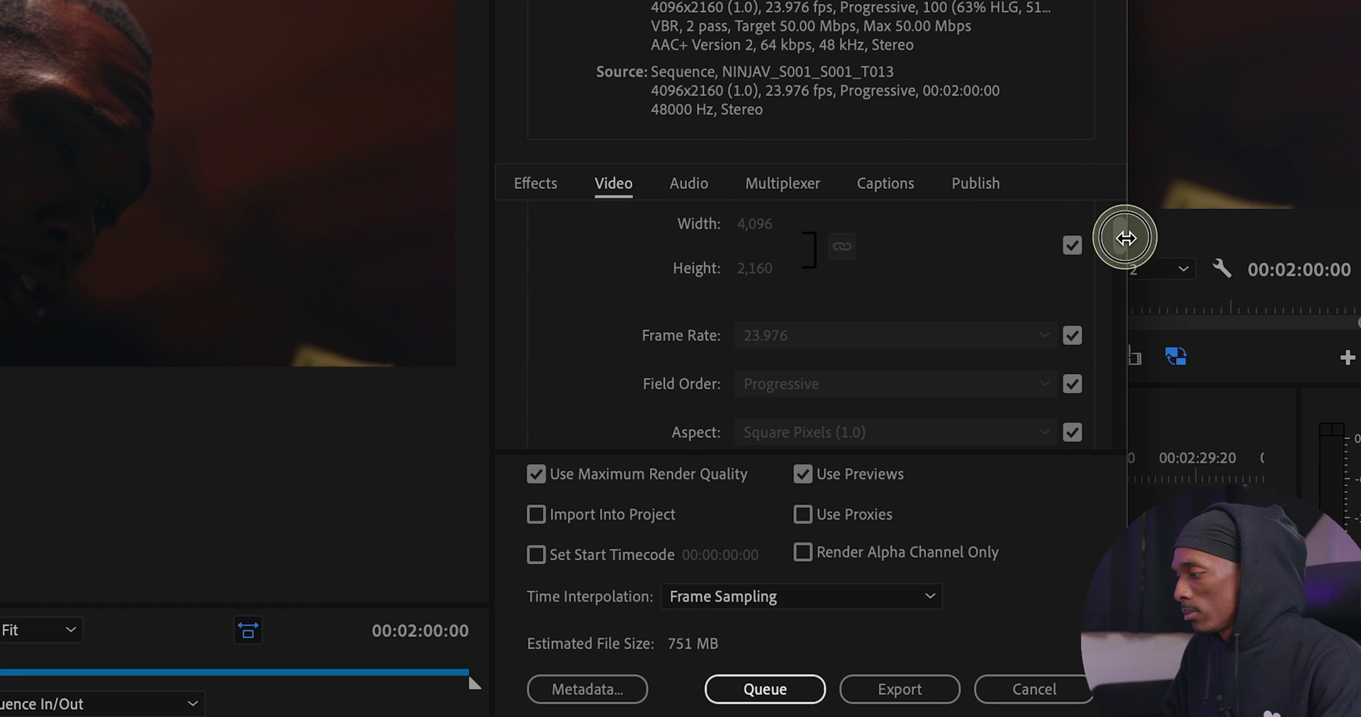
scroll(1120, 255, "down", 1)
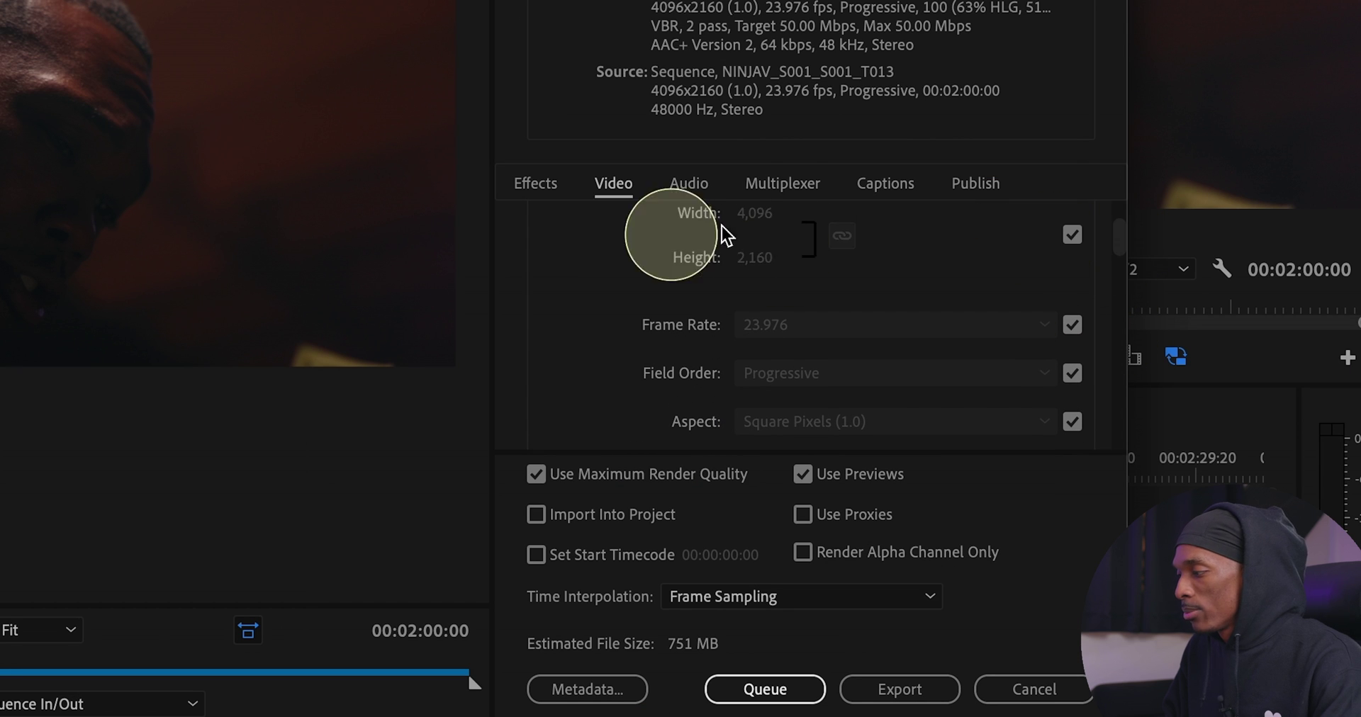
scroll(1124, 243, "down", 5)
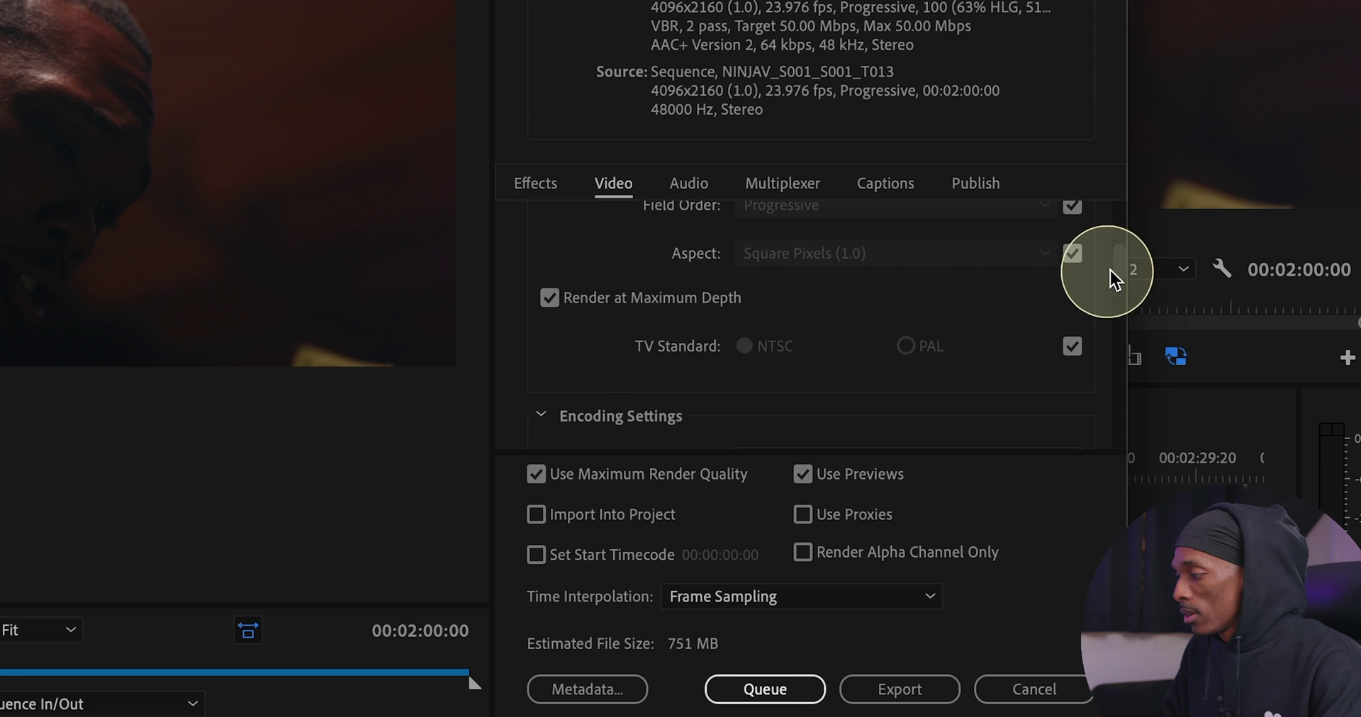
scroll(1119, 277, "down", 1)
scroll(1121, 280, "down", 7)
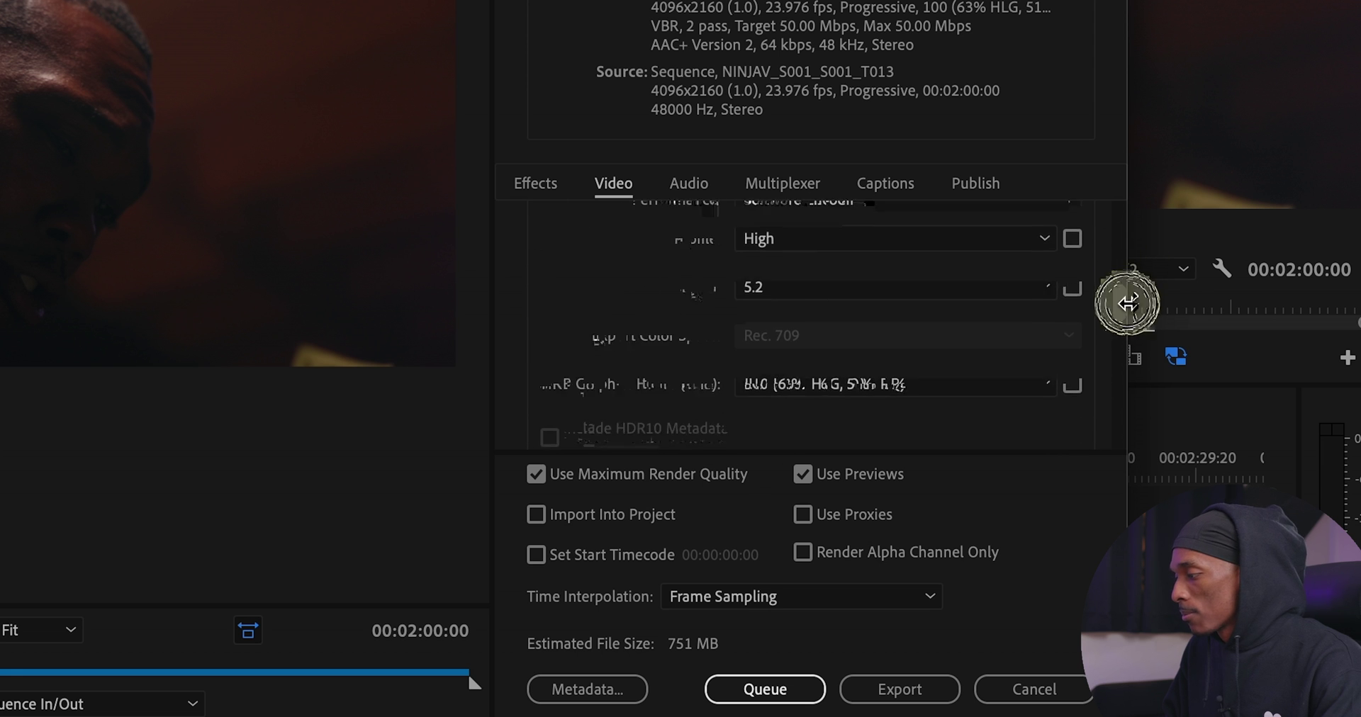
scroll(1126, 305, "up", 2)
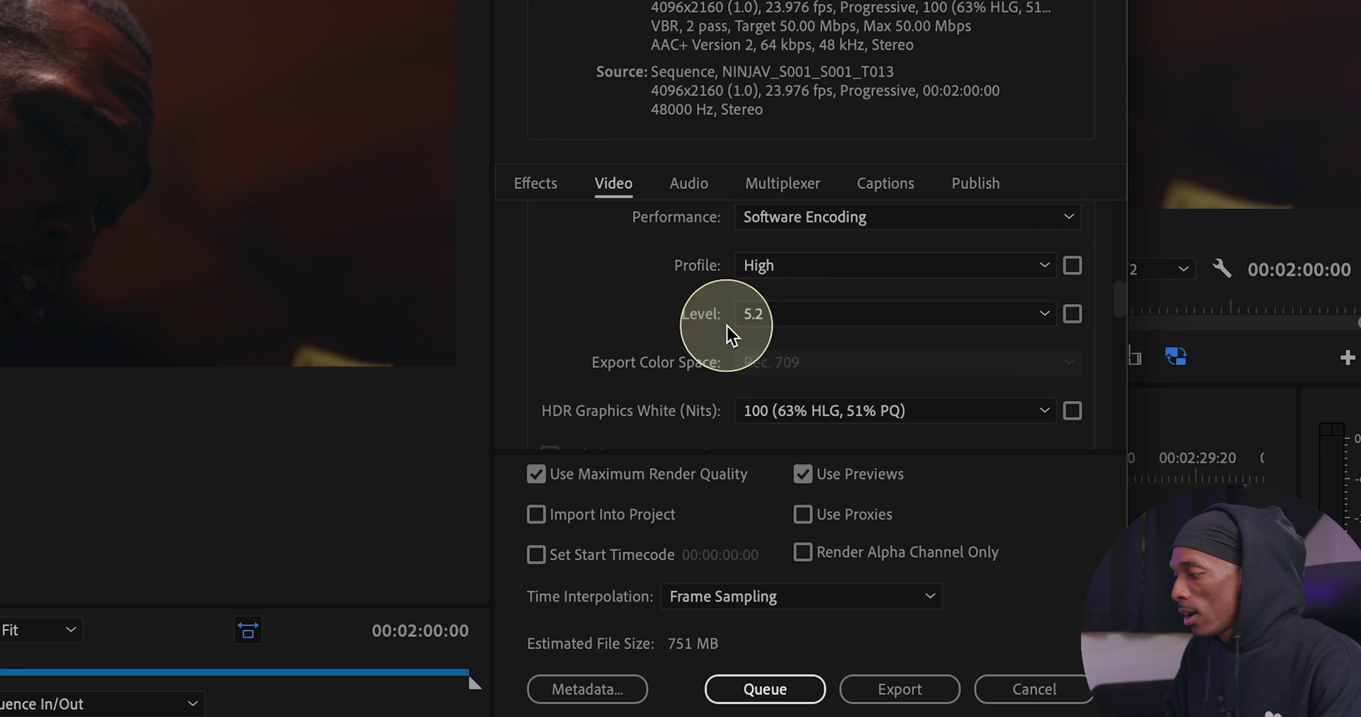
left_click_drag(1117, 305, 1132, 397)
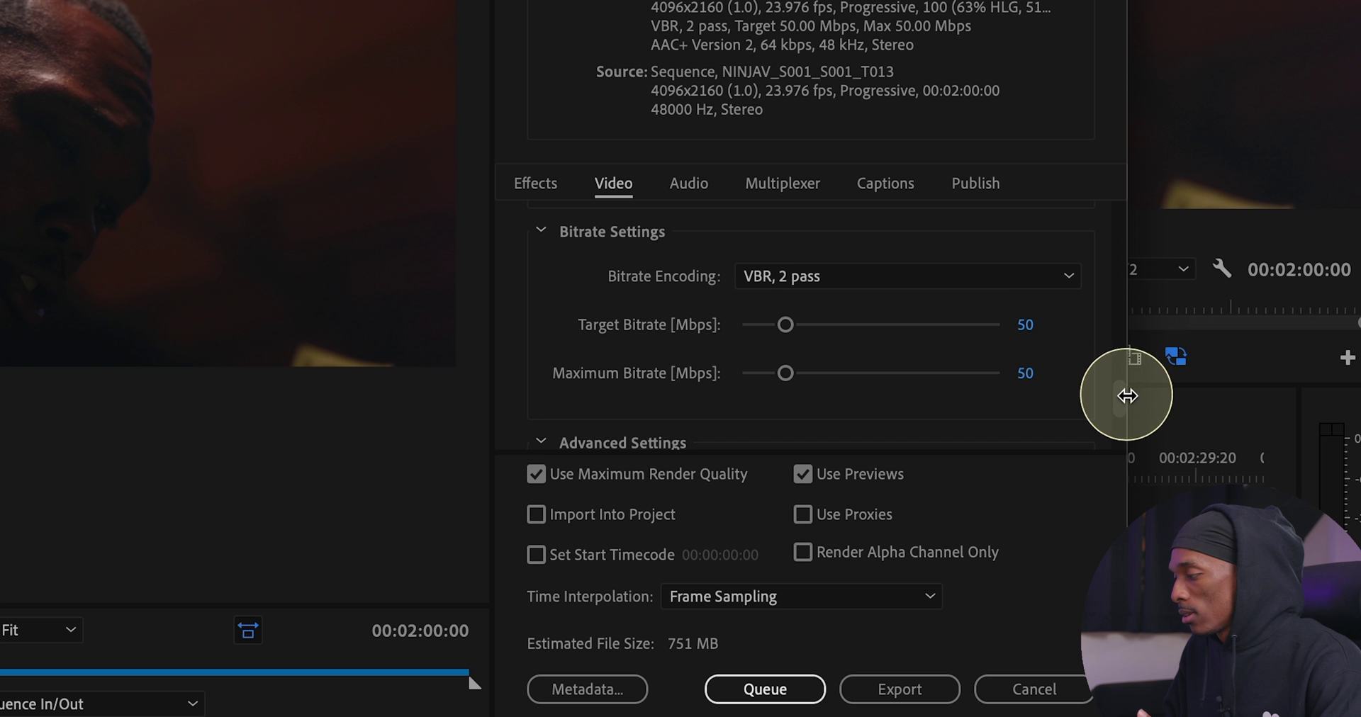
left_click_drag(1123, 397, 1130, 449)
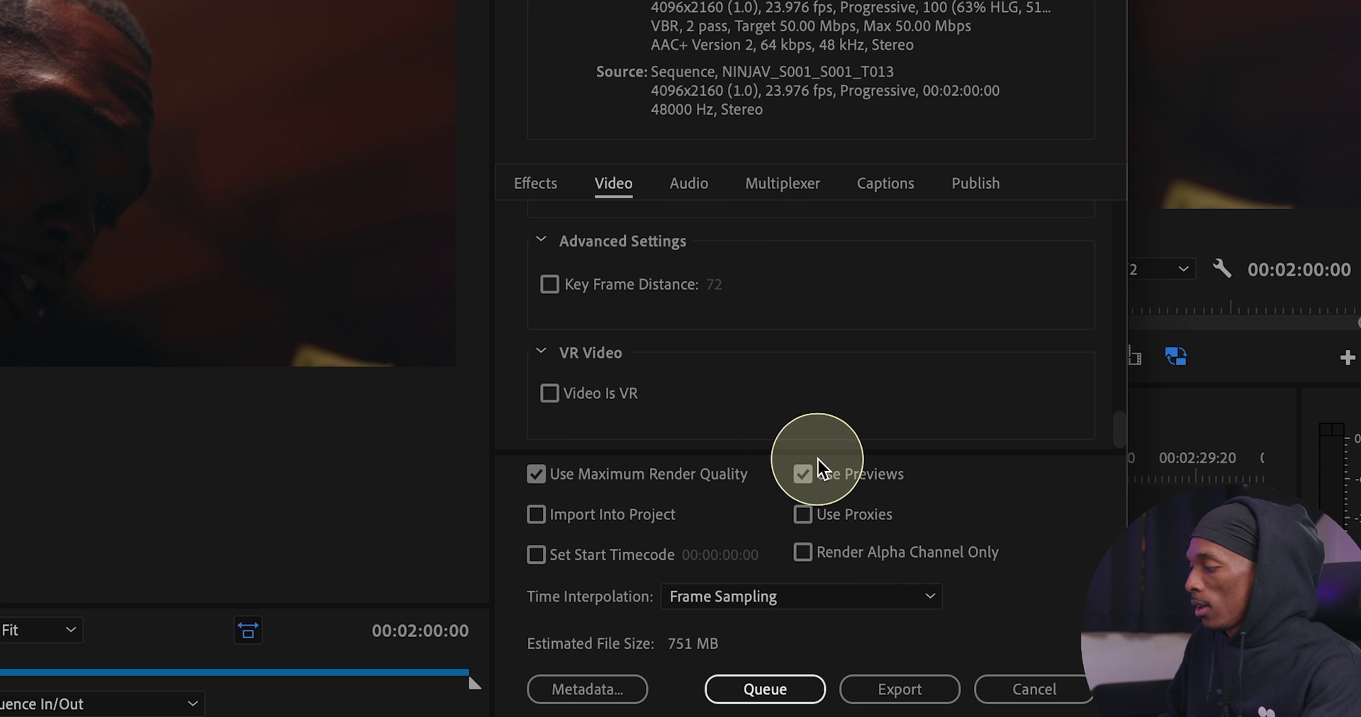
left_click(804, 475)
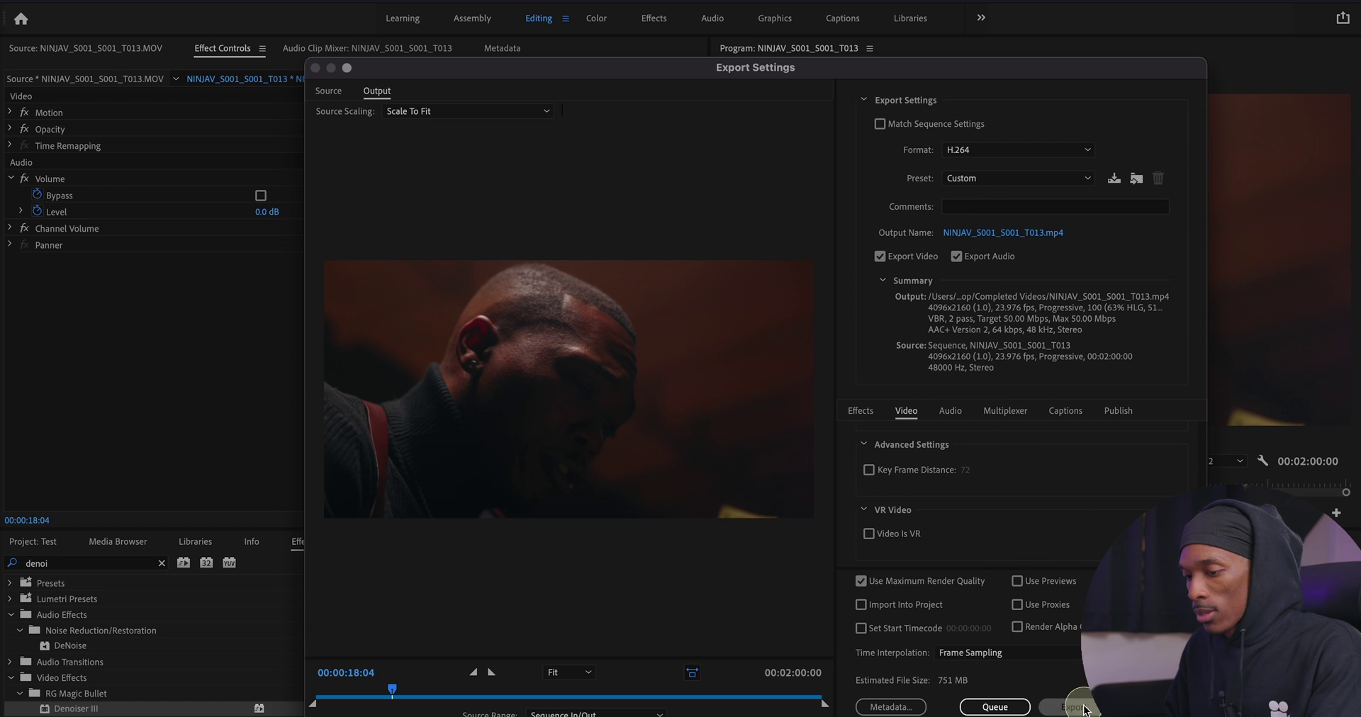
left_click(1083, 708)
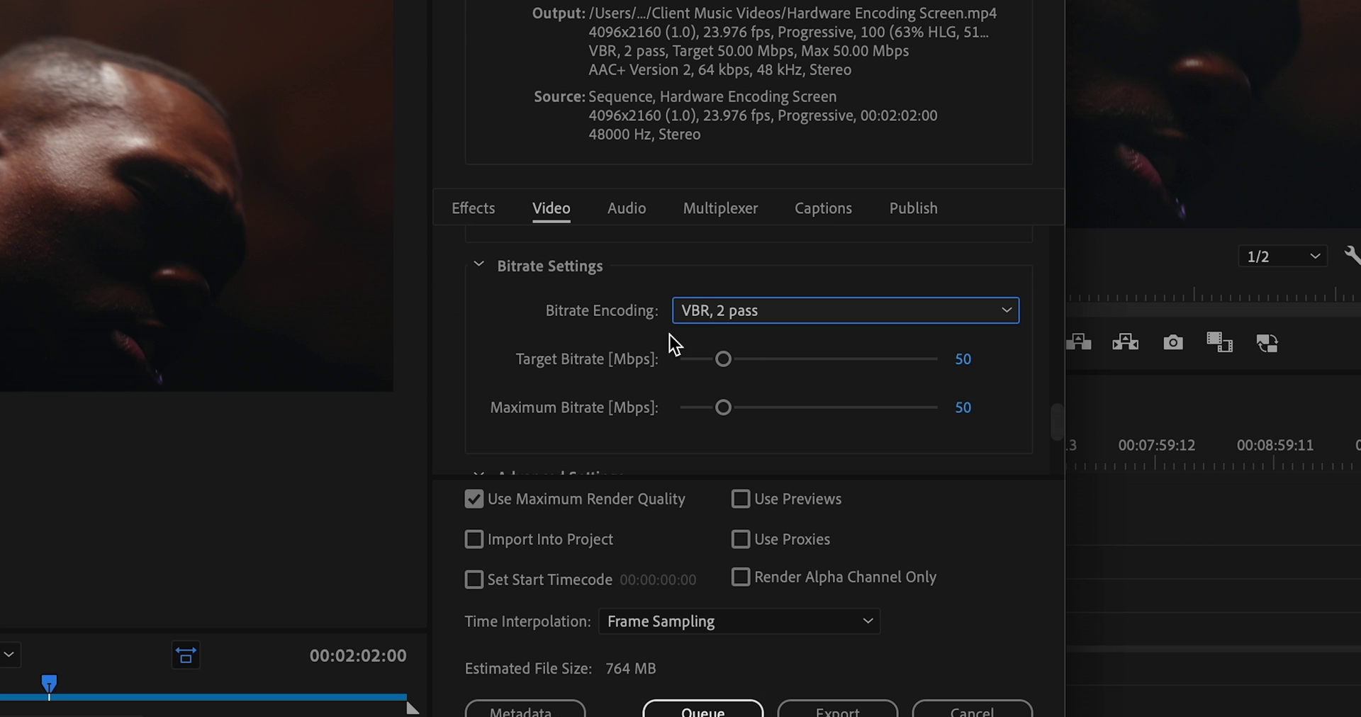
Set the export's Bitrate Encoding to VBR, 1 pass.
left_click(722, 314)
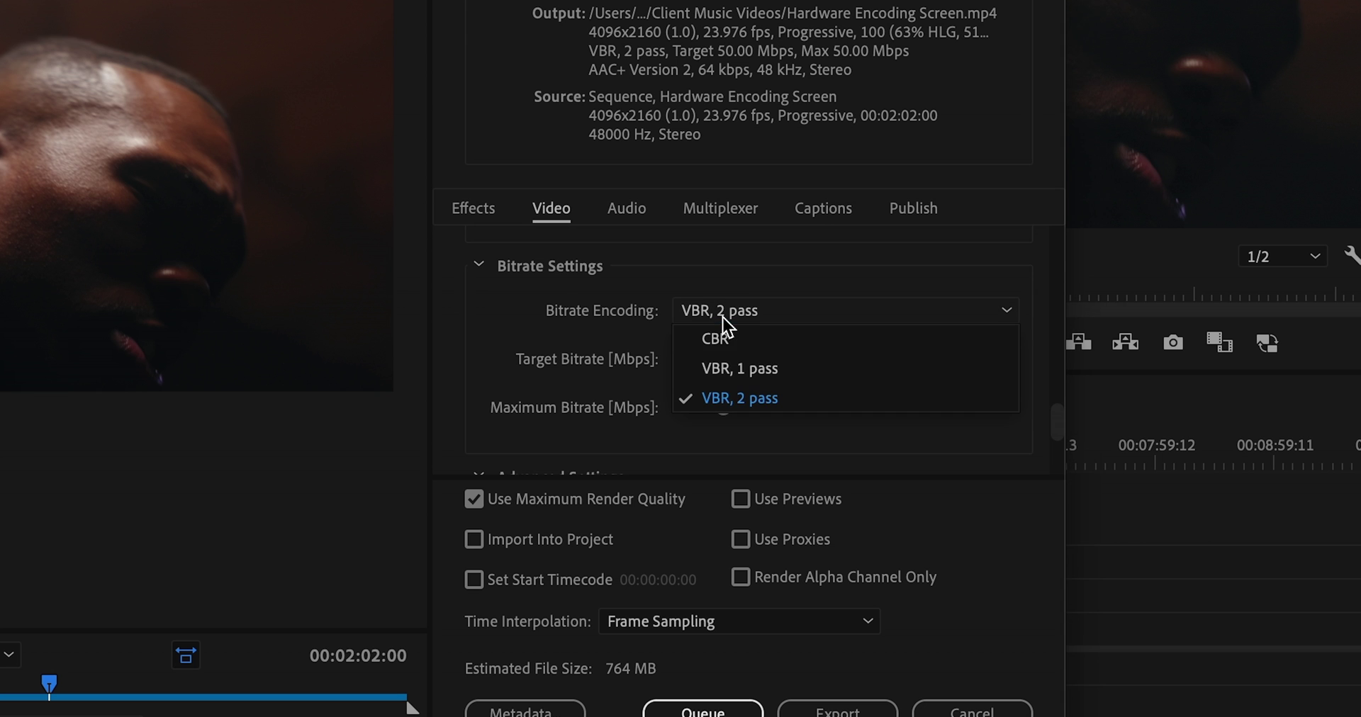
left_click(740, 361)
left_click_drag(1056, 433, 1046, 317)
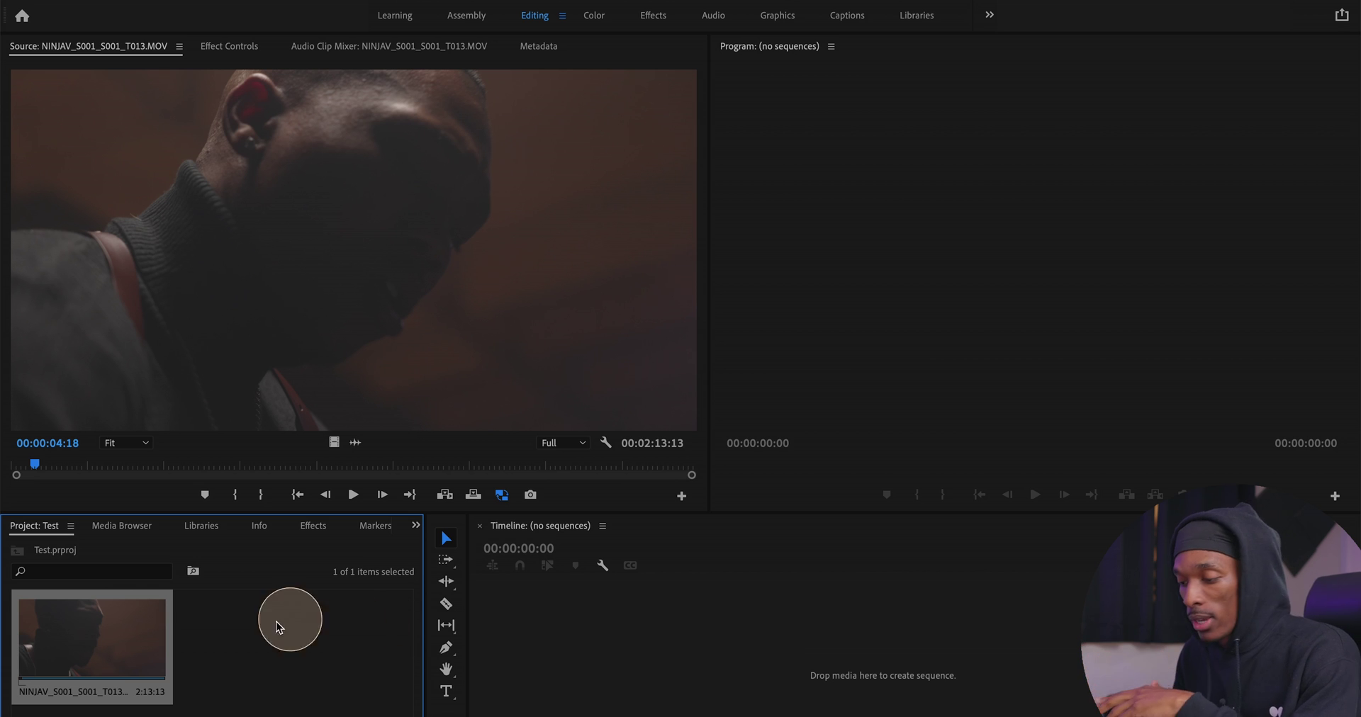
Inspect the NINJAV_S001_S001_T013 clip's file properties, then close the properties window.
right_click(134, 623)
left_click(187, 700)
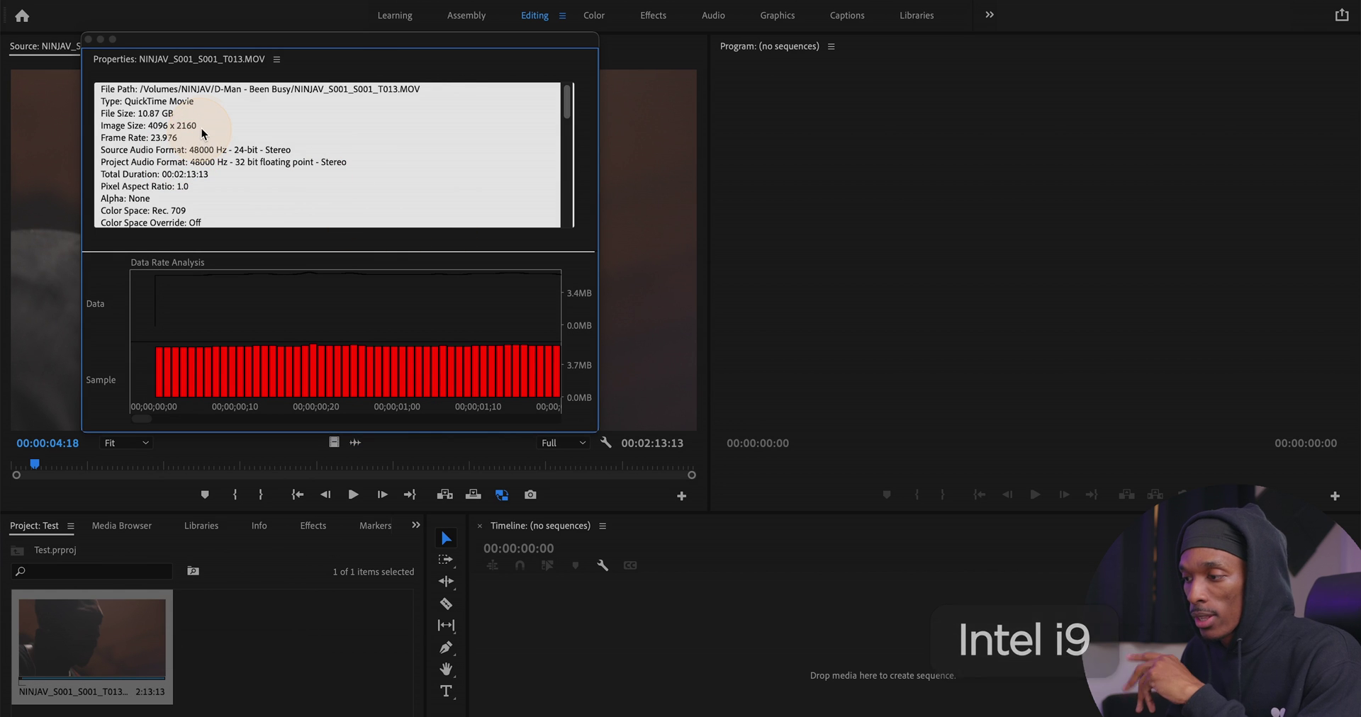
left_click(166, 128)
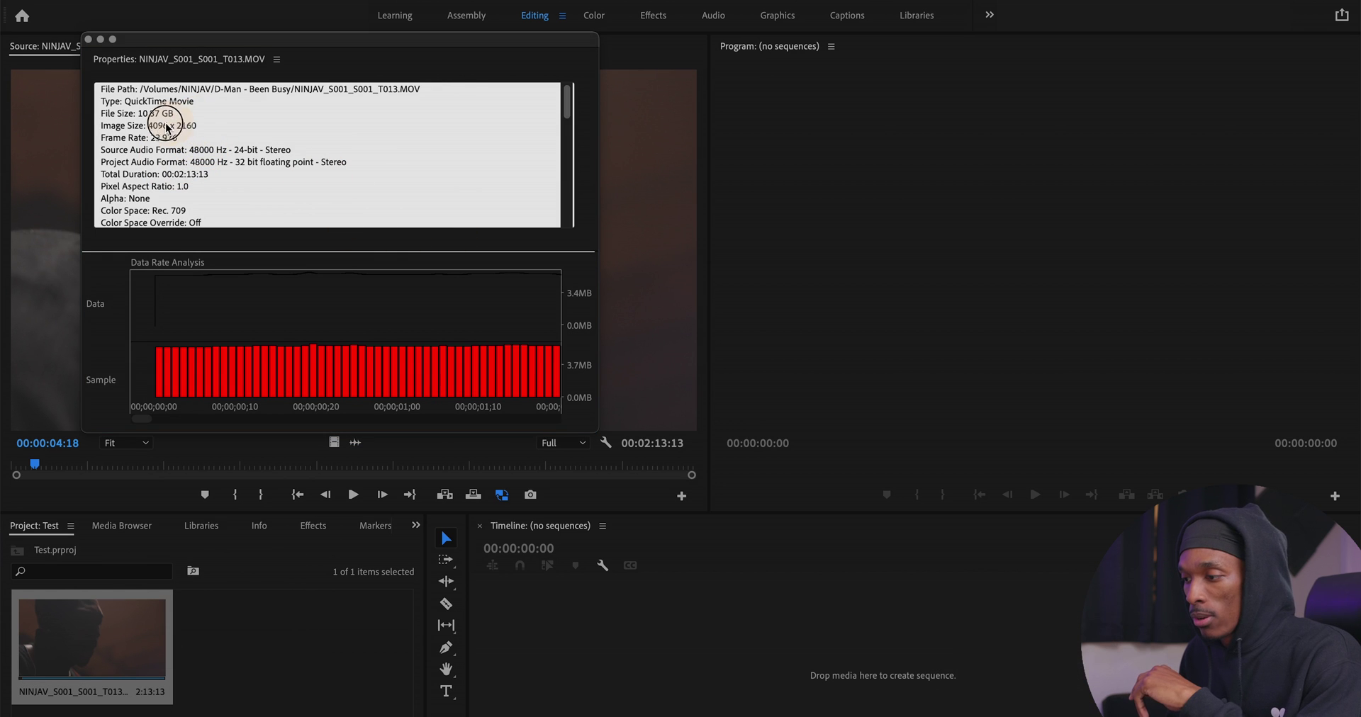
left_click(89, 39)
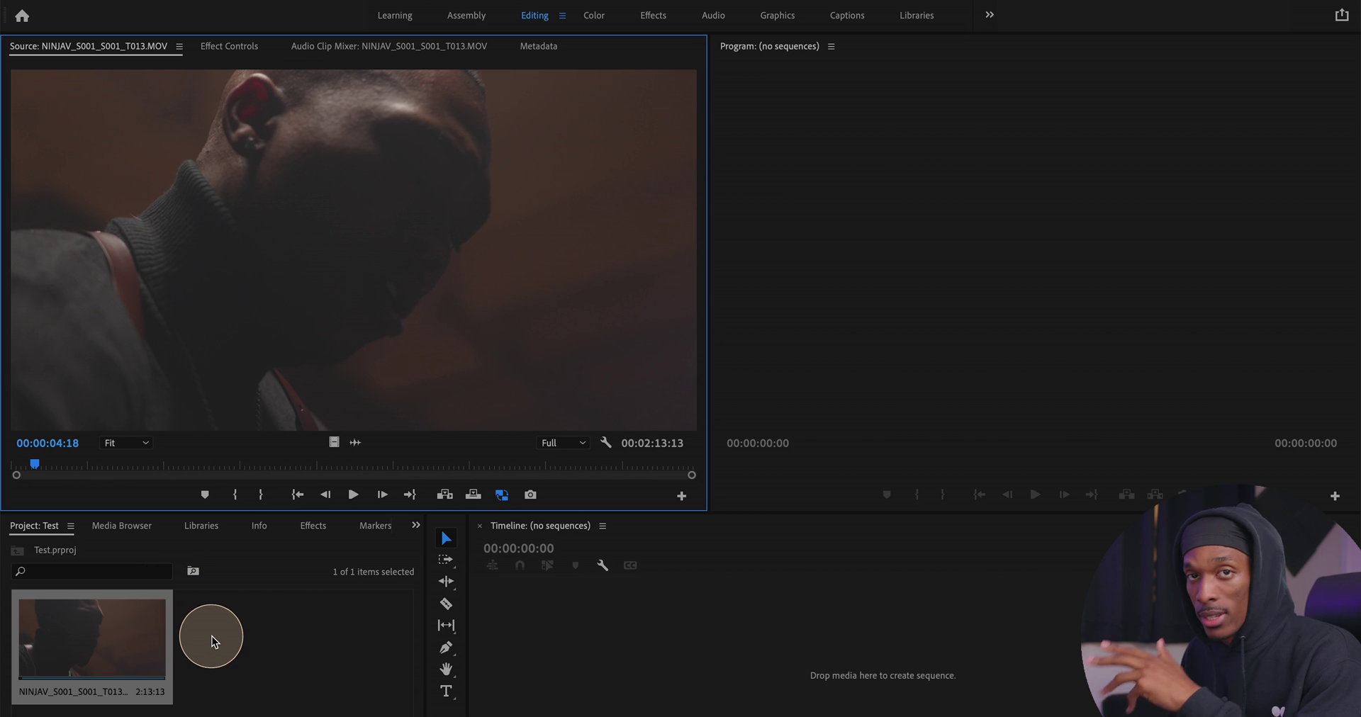
Build a sequence from the clip and scrub it at Full playback resolution.
left_click_drag(131, 645, 541, 656)
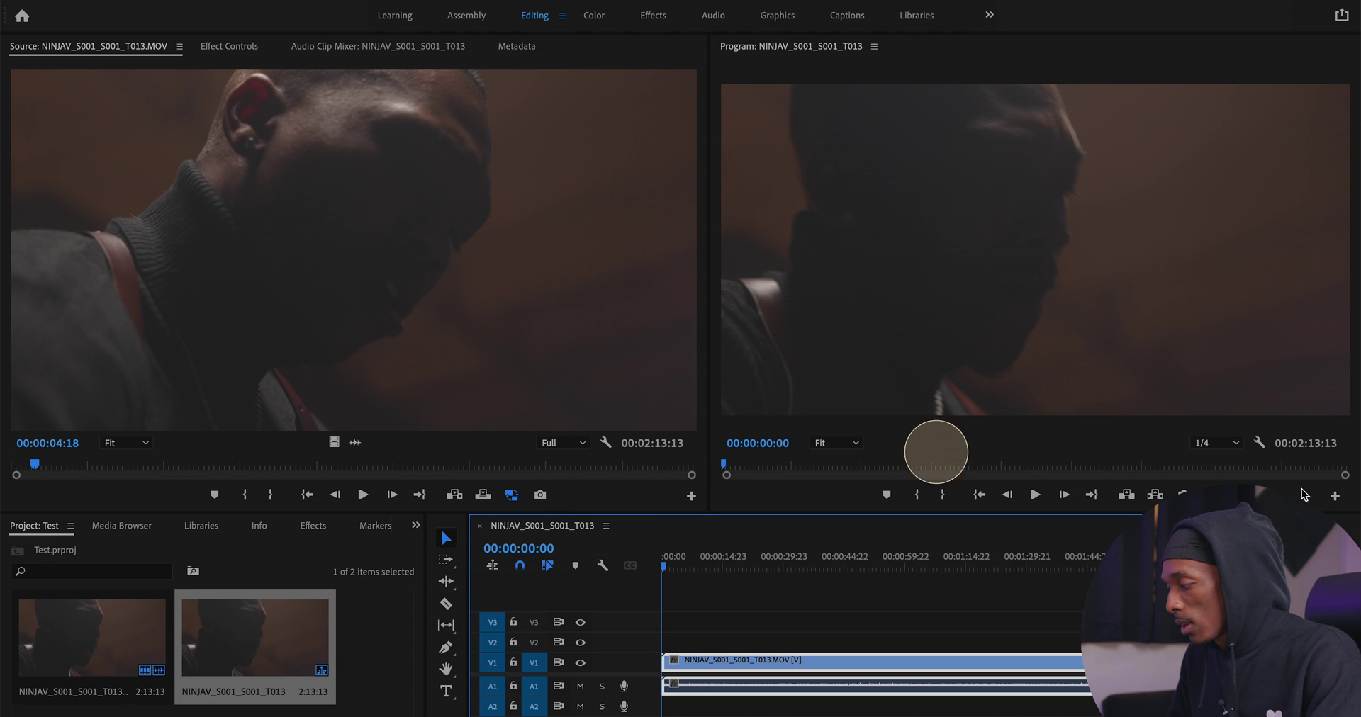
left_click(1231, 462)
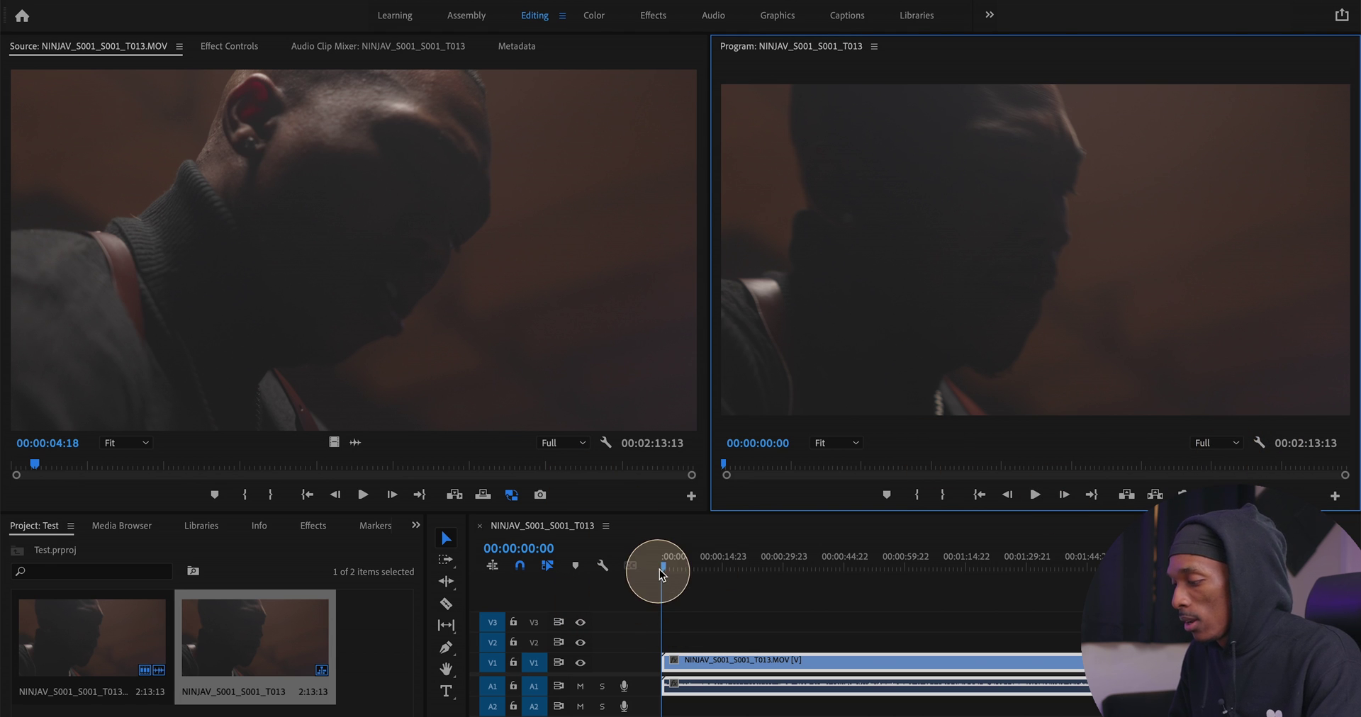
left_click_drag(668, 567, 805, 565)
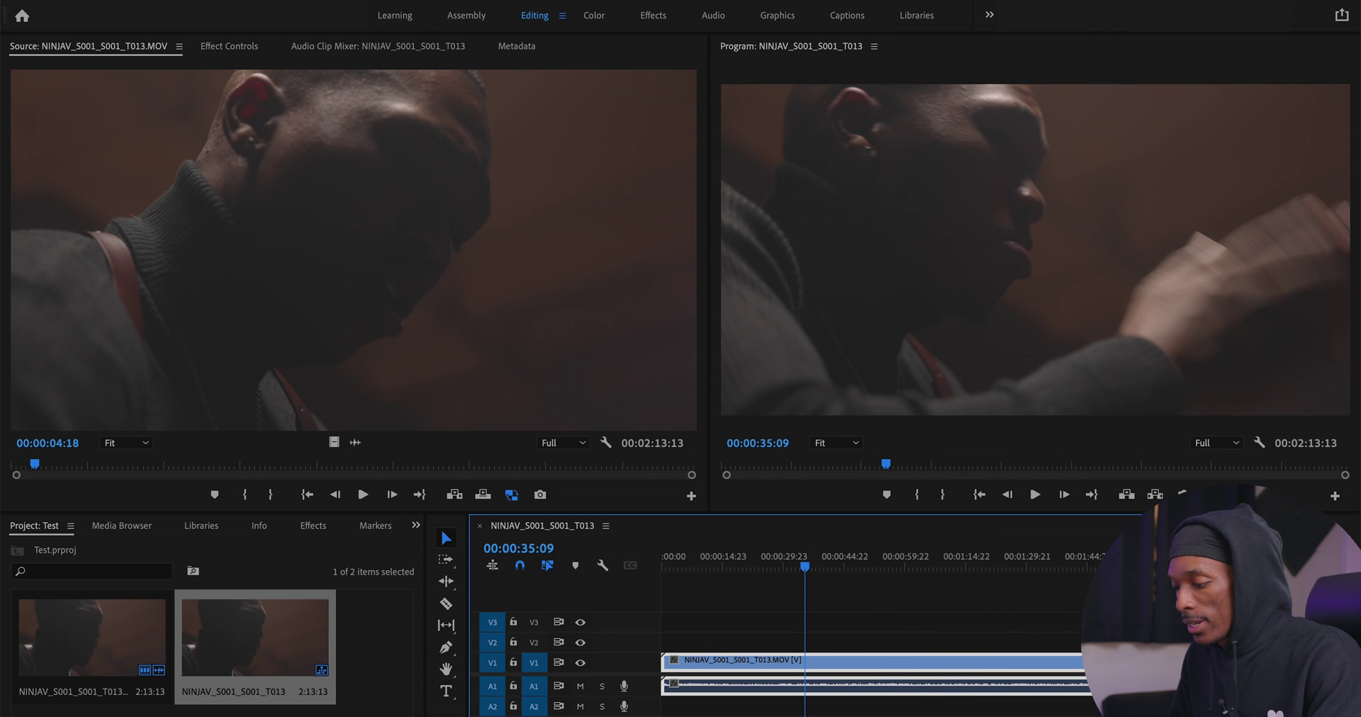
Add a 4096 x 2160 adjustment layer above the clip with the Rec709 Alexa look, then preview it.
left_click(373, 714)
left_click(397, 664)
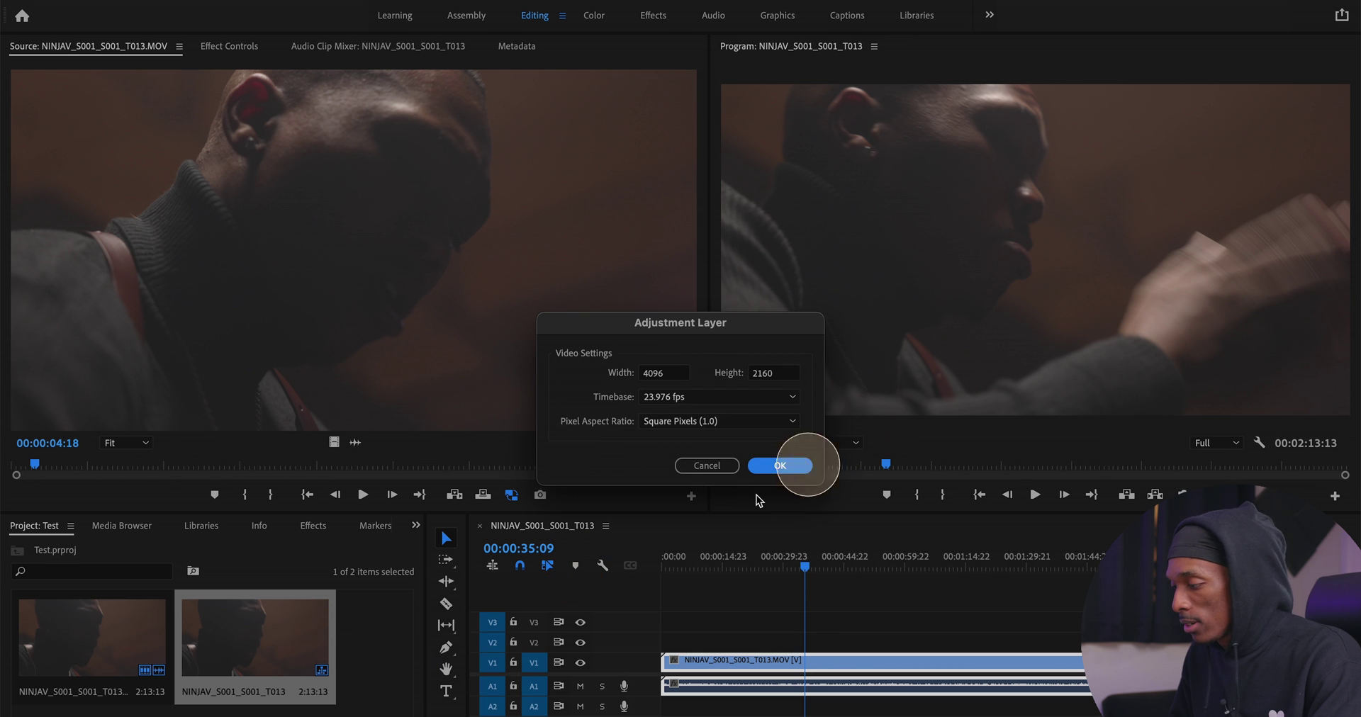
left_click(780, 465)
left_click_drag(359, 647, 753, 611)
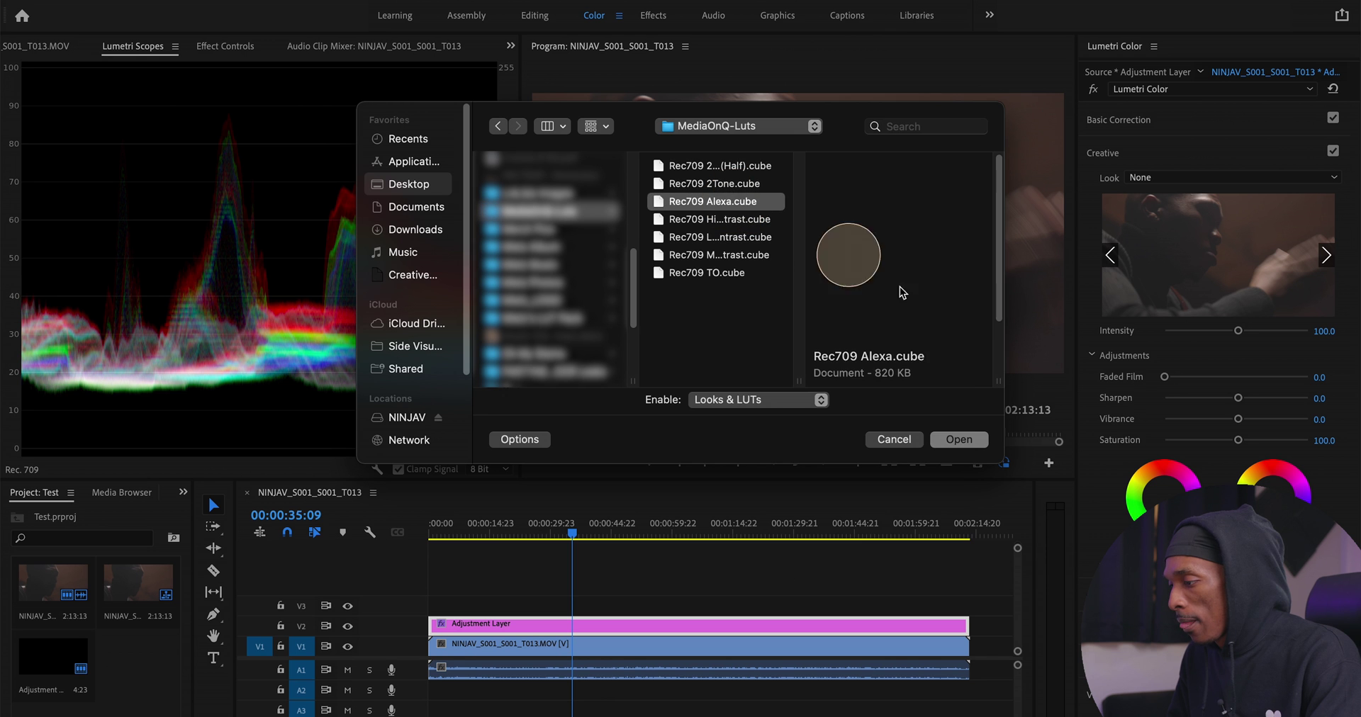
left_click(953, 436)
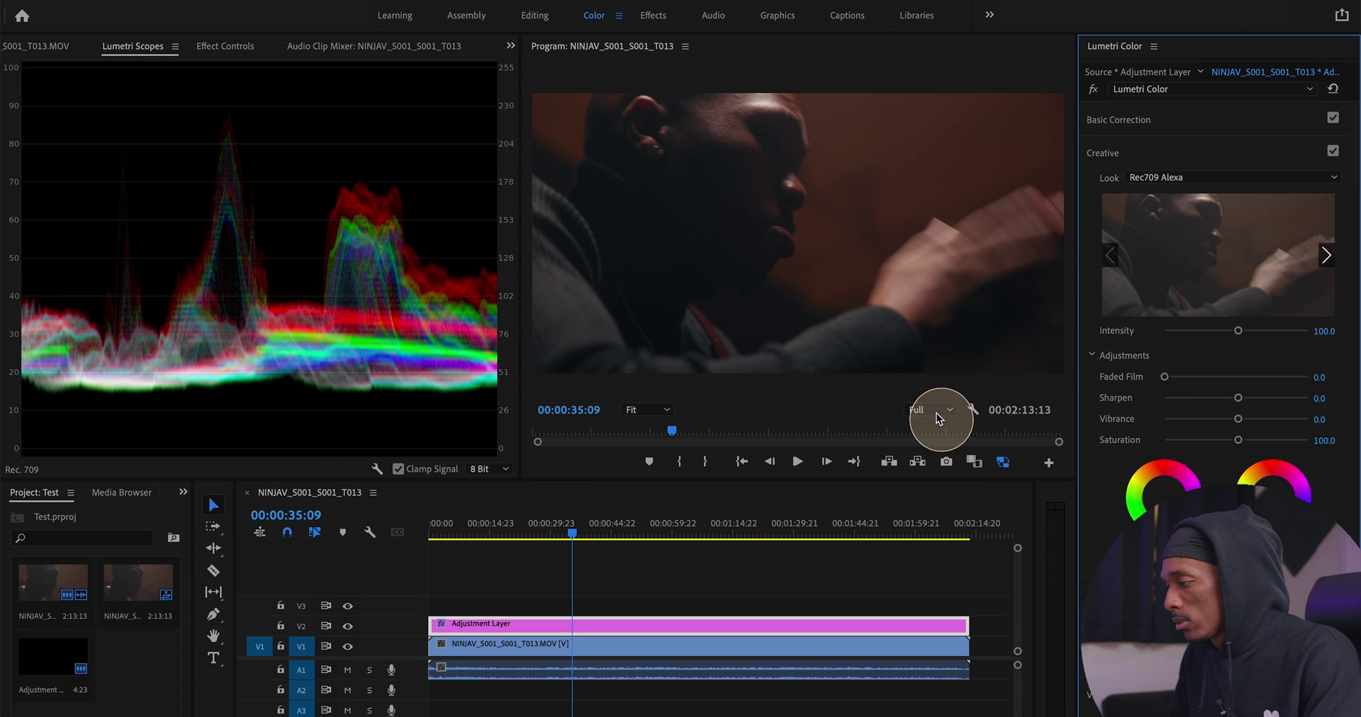
left_click_drag(500, 519, 704, 536)
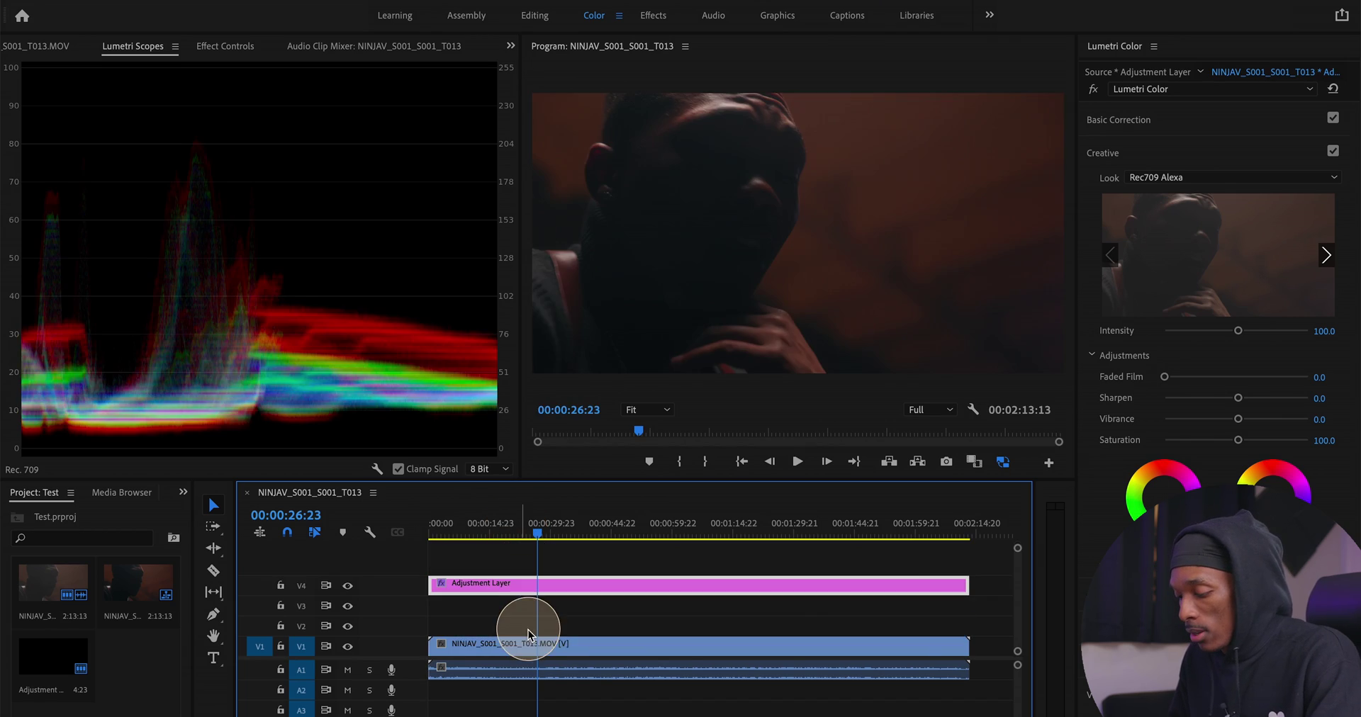
Alt-drag a copy of the clip onto the track above and expose its Motion scale in Effect Controls.
left_click_drag(519, 647, 525, 625)
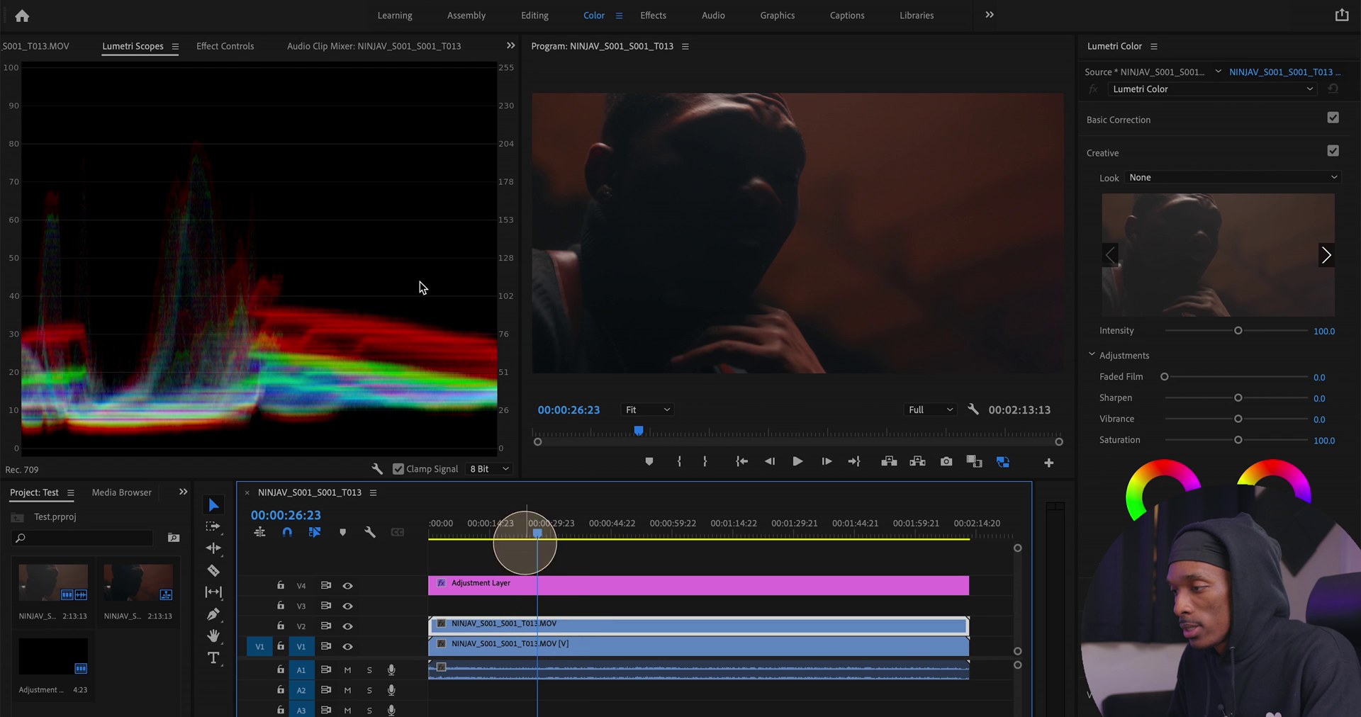
left_click(237, 62)
left_click(11, 112)
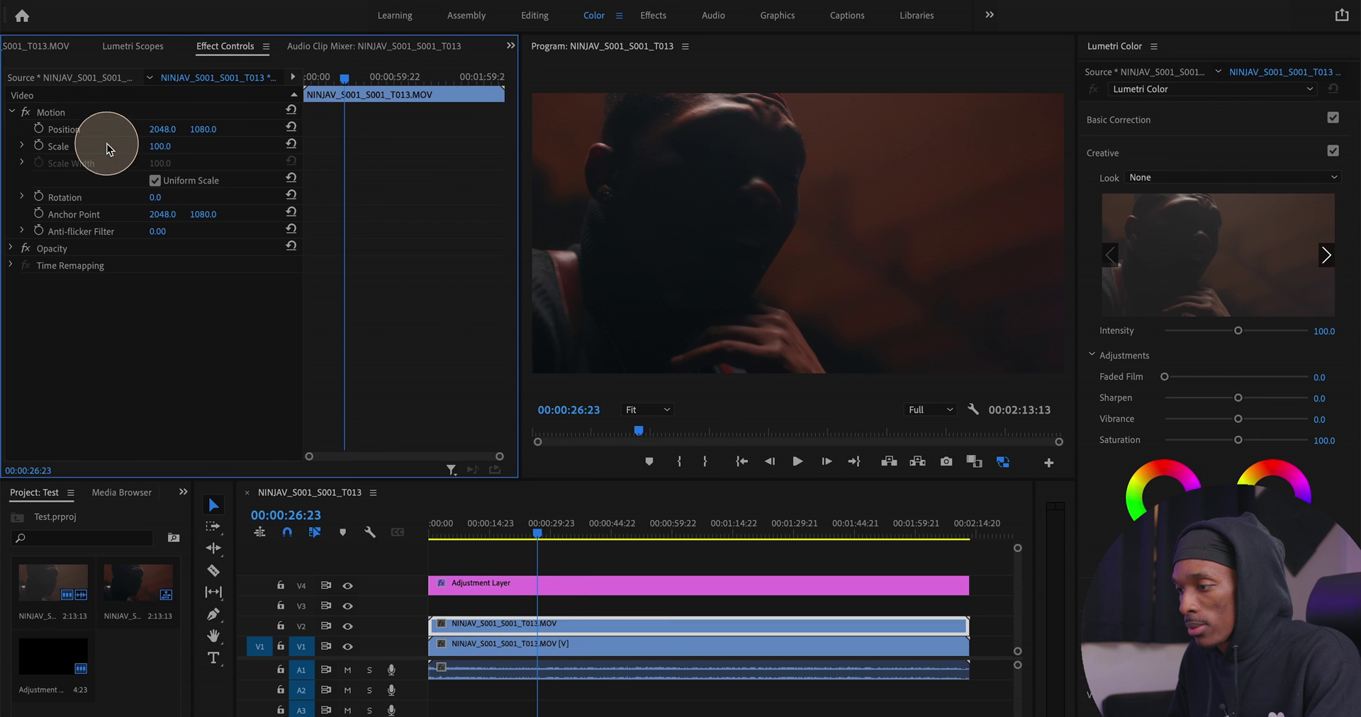
left_click(153, 146)
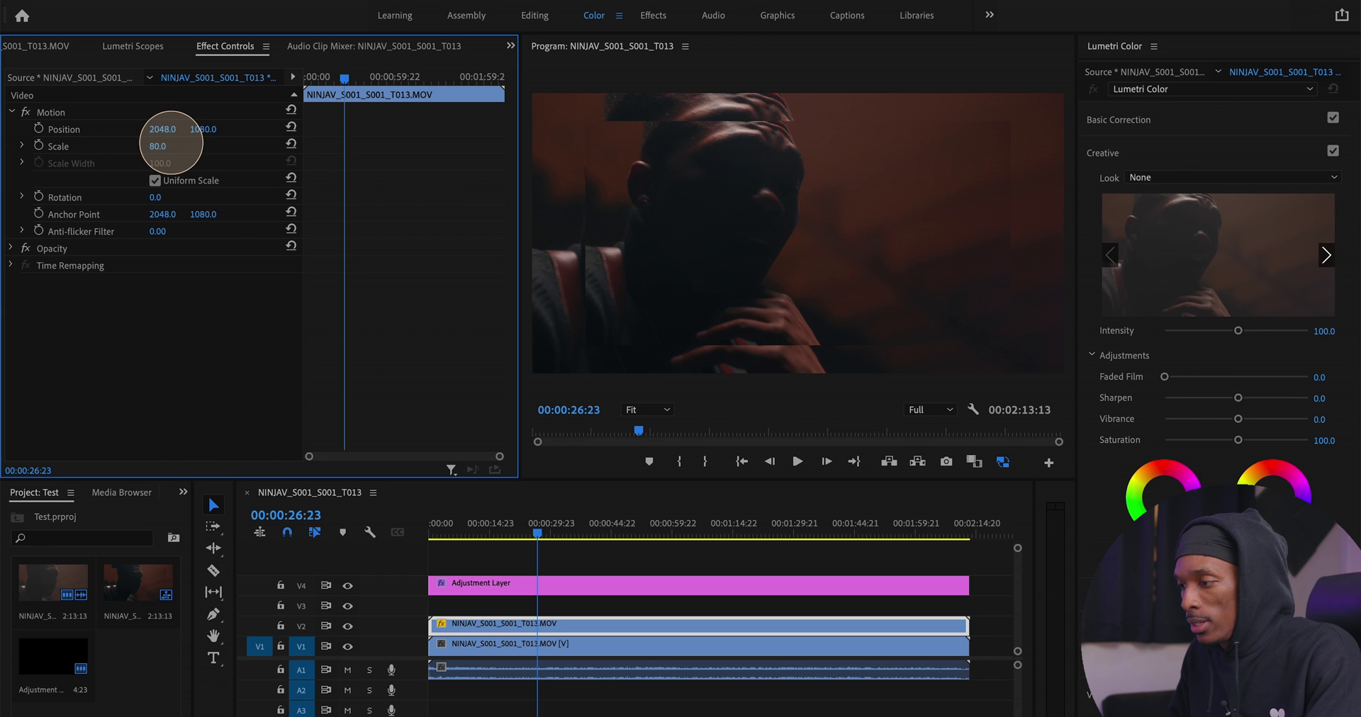
Scrub the sequence from the start, then play from about 28 seconds to test playback.
left_click(432, 532)
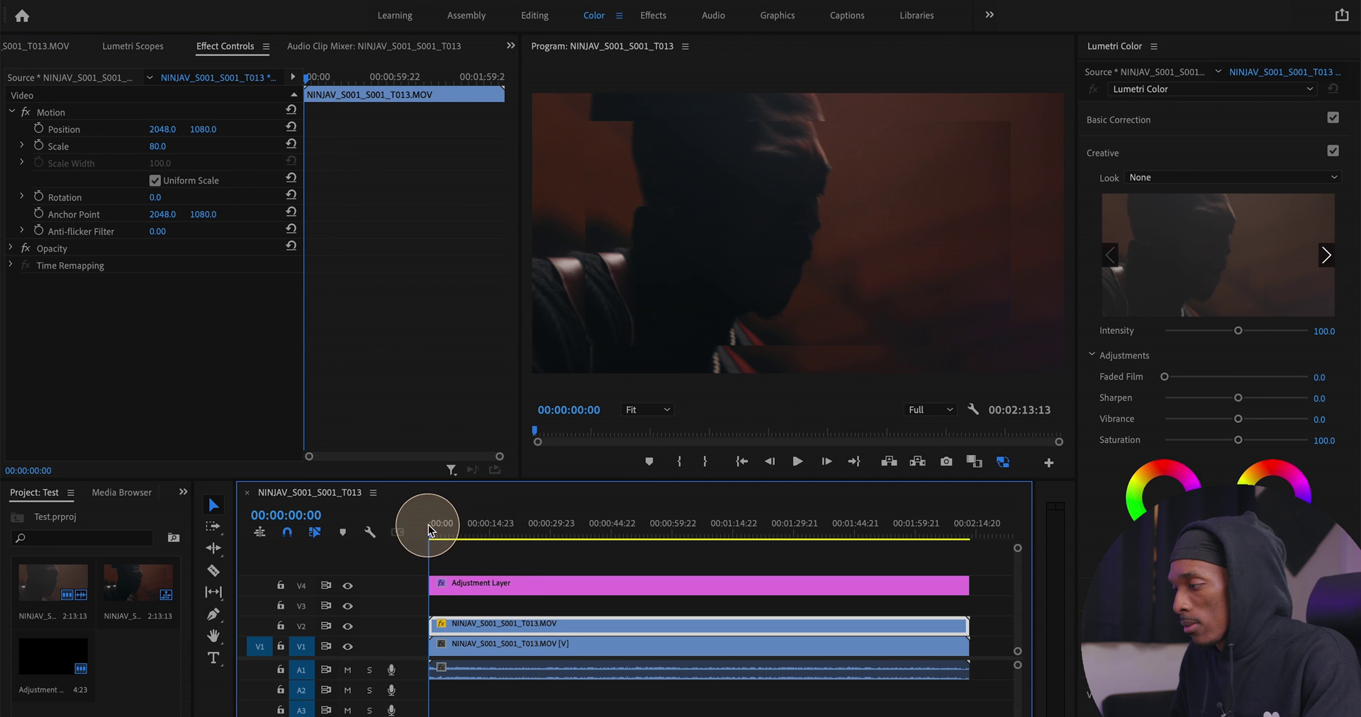
left_click_drag(429, 530, 659, 537)
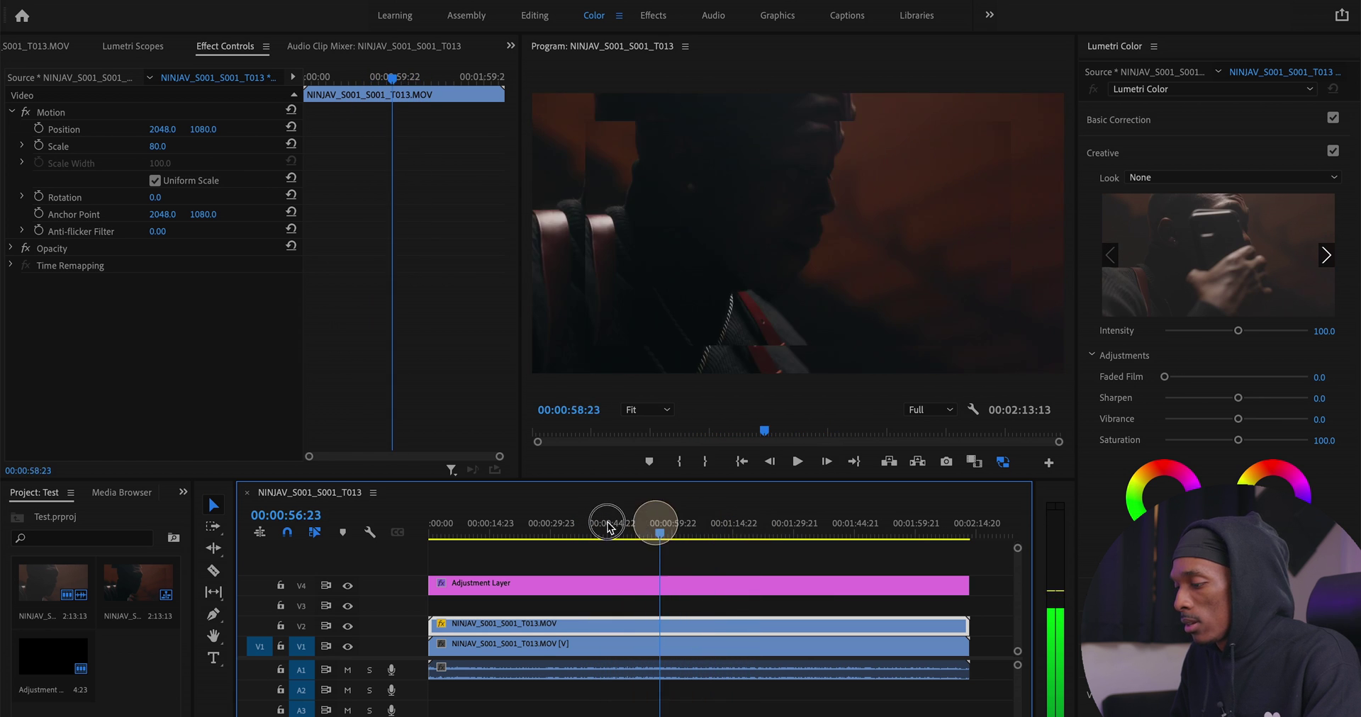
left_click(545, 532)
key("space")
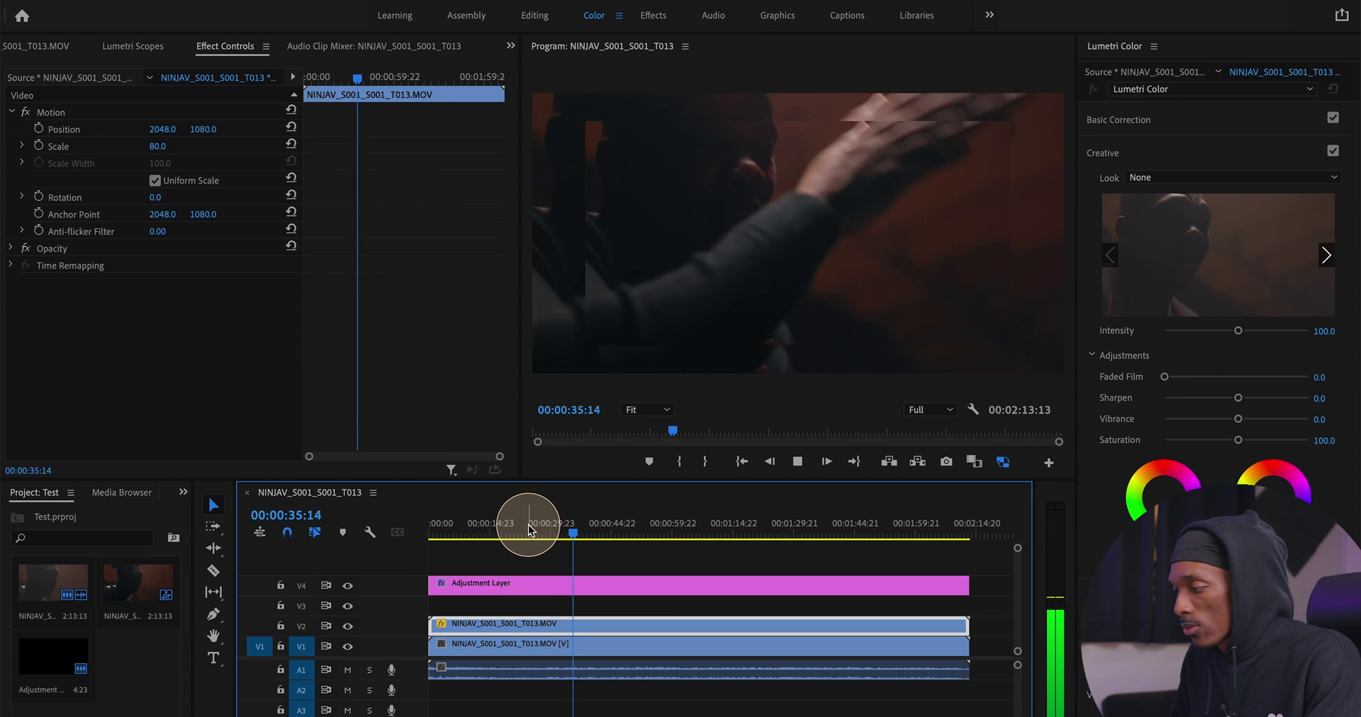
key("space")
Place a copy of the clip on V3 with Scale 60 and test playback between 16 and 46 seconds.
left_click_drag(535, 628, 542, 605)
left_click(171, 140)
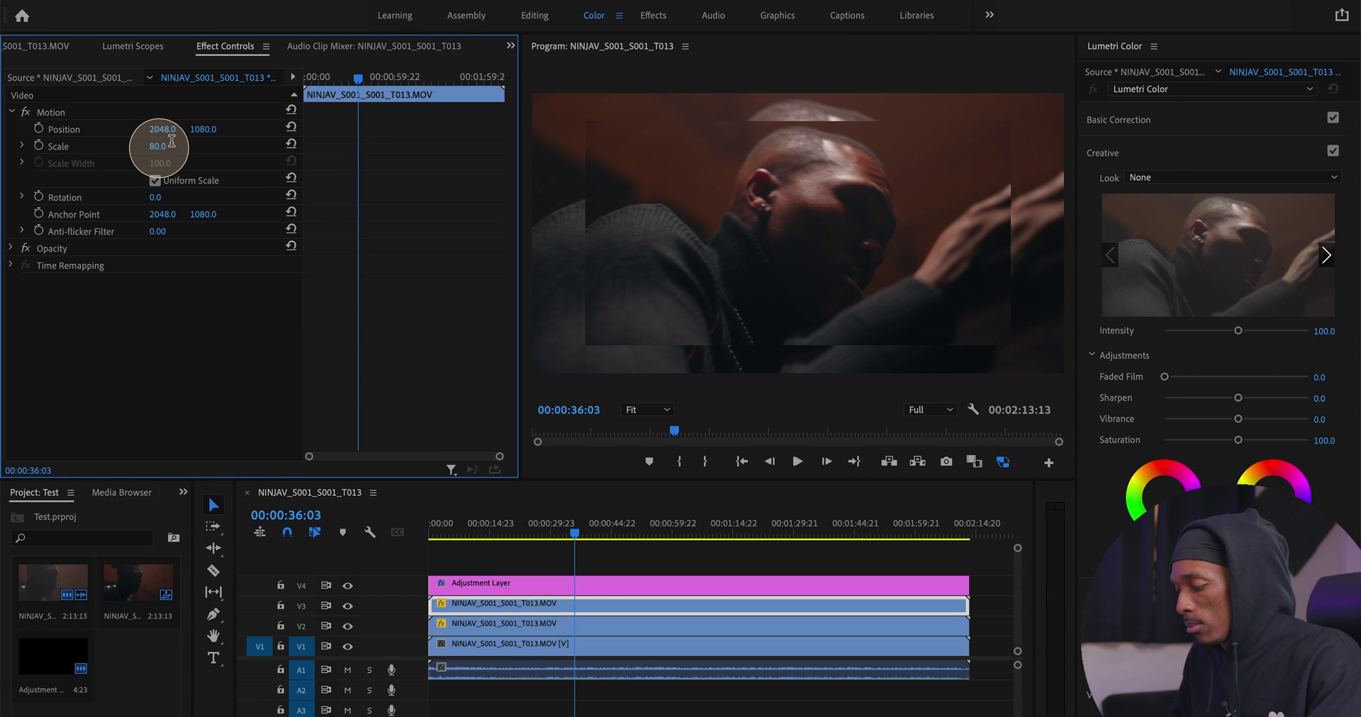
type("60")
key("Return")
left_click_drag(489, 526, 532, 524)
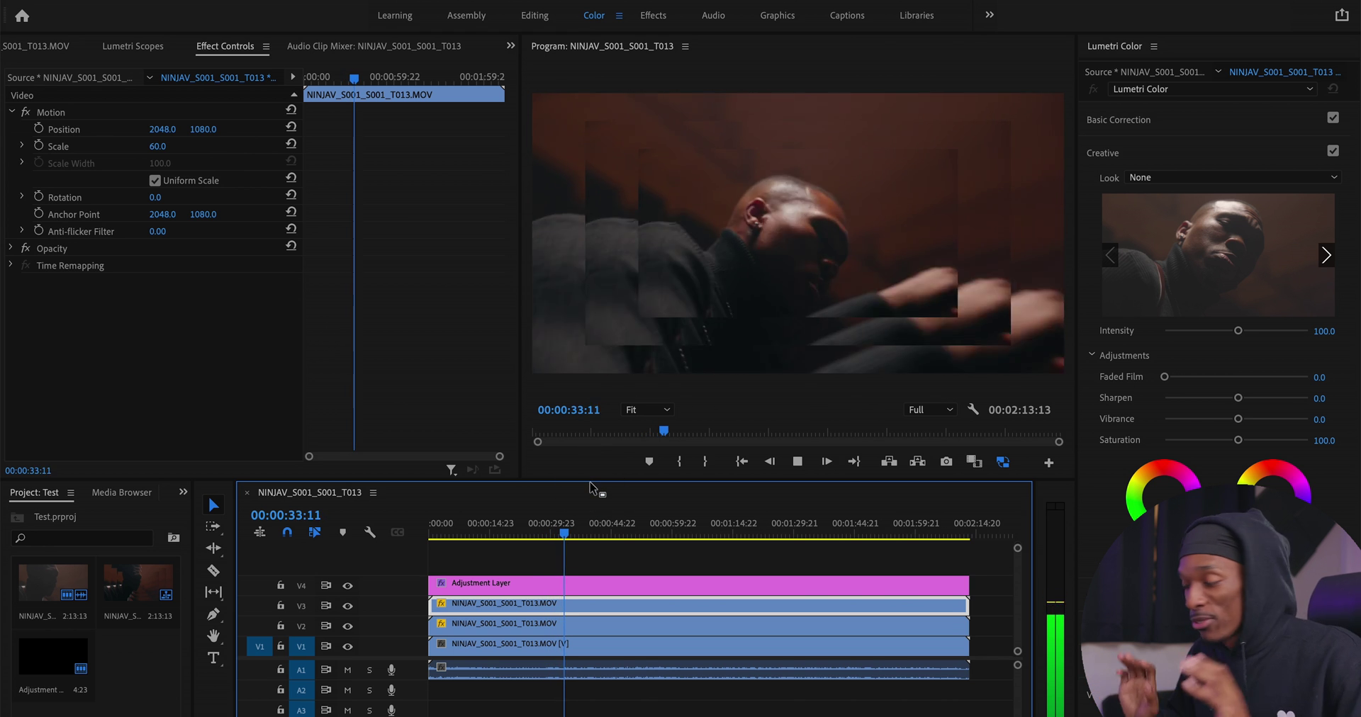
left_click(594, 480)
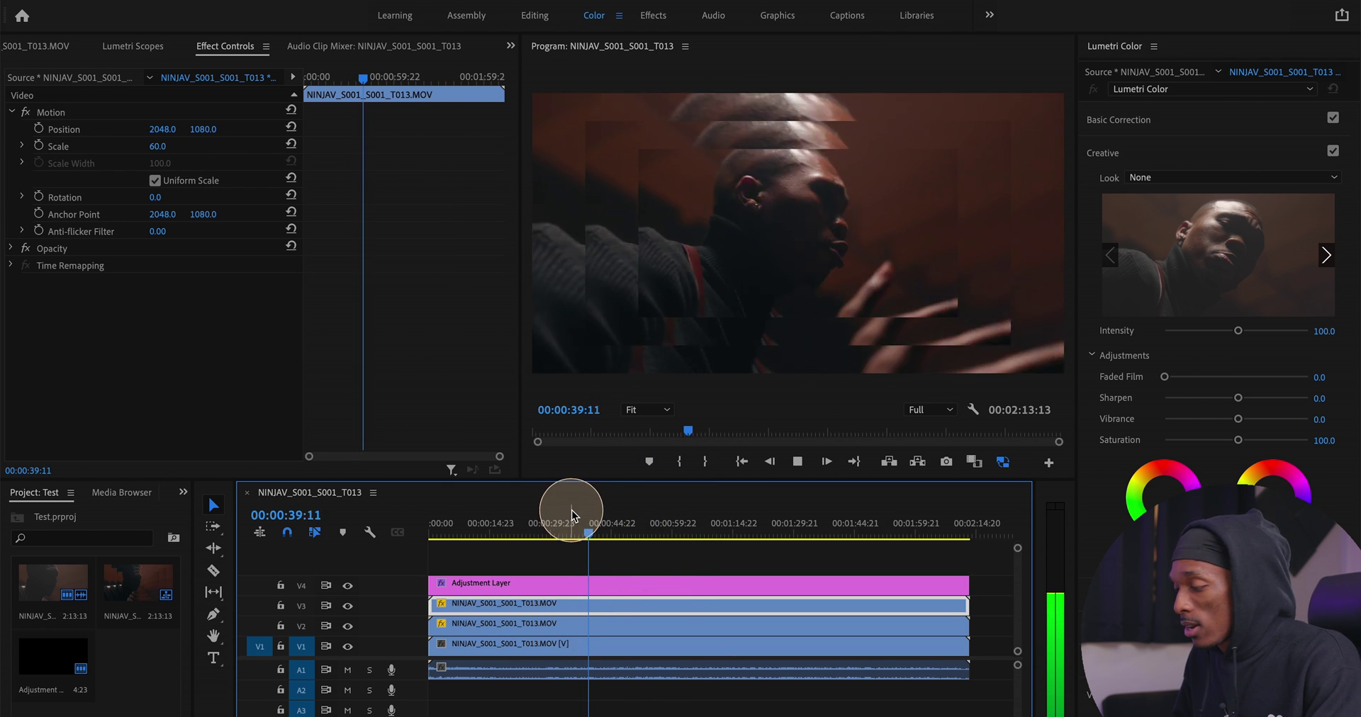
left_click(530, 499)
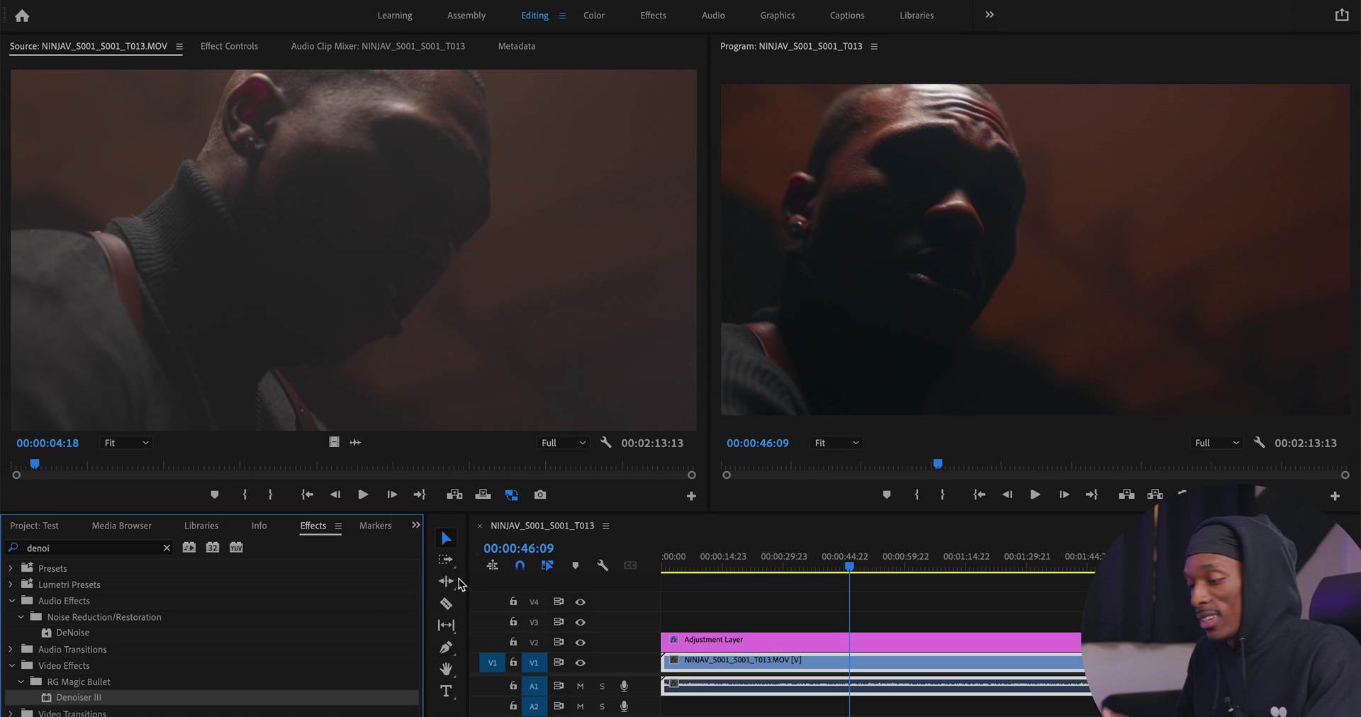
Apply Denoiser III to the V1 clip and collapse Motion in Effect Controls.
left_click_drag(74, 697, 713, 661)
left_click(229, 46)
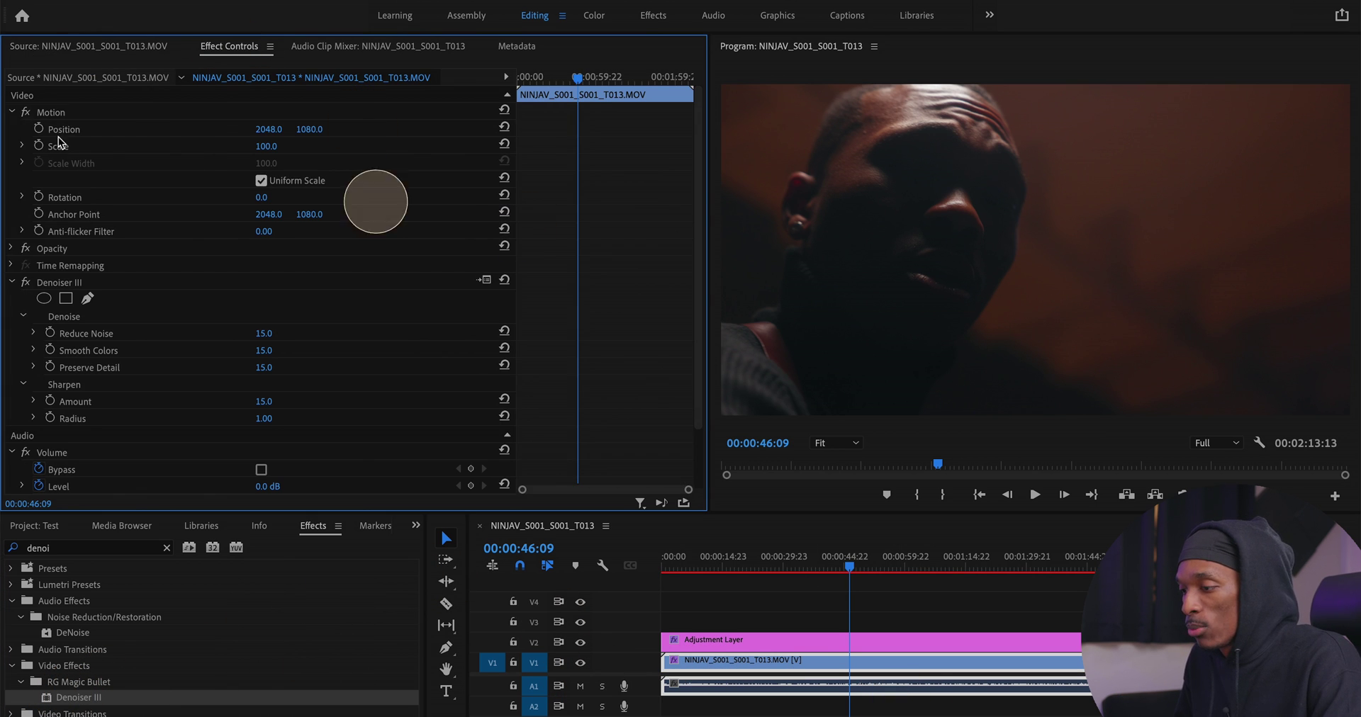
left_click(10, 113)
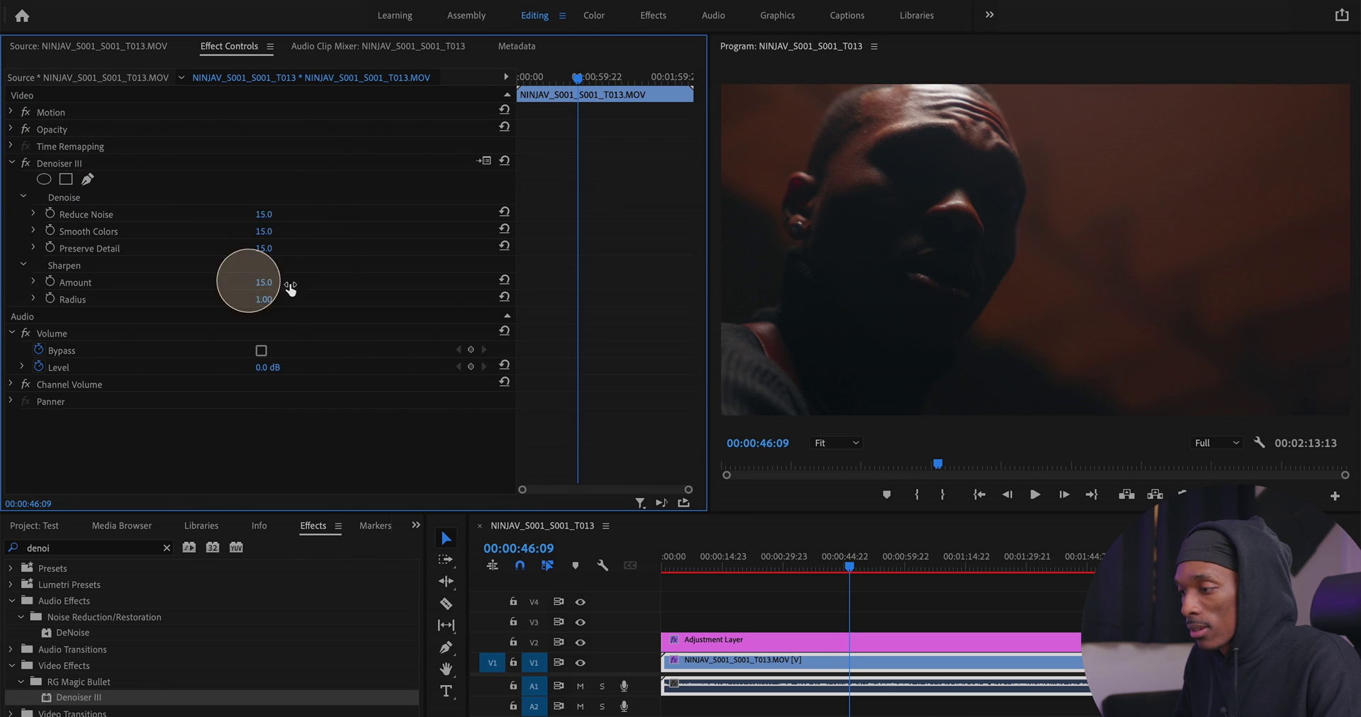
Play back the denoised clip from about 18 seconds.
left_click(734, 565)
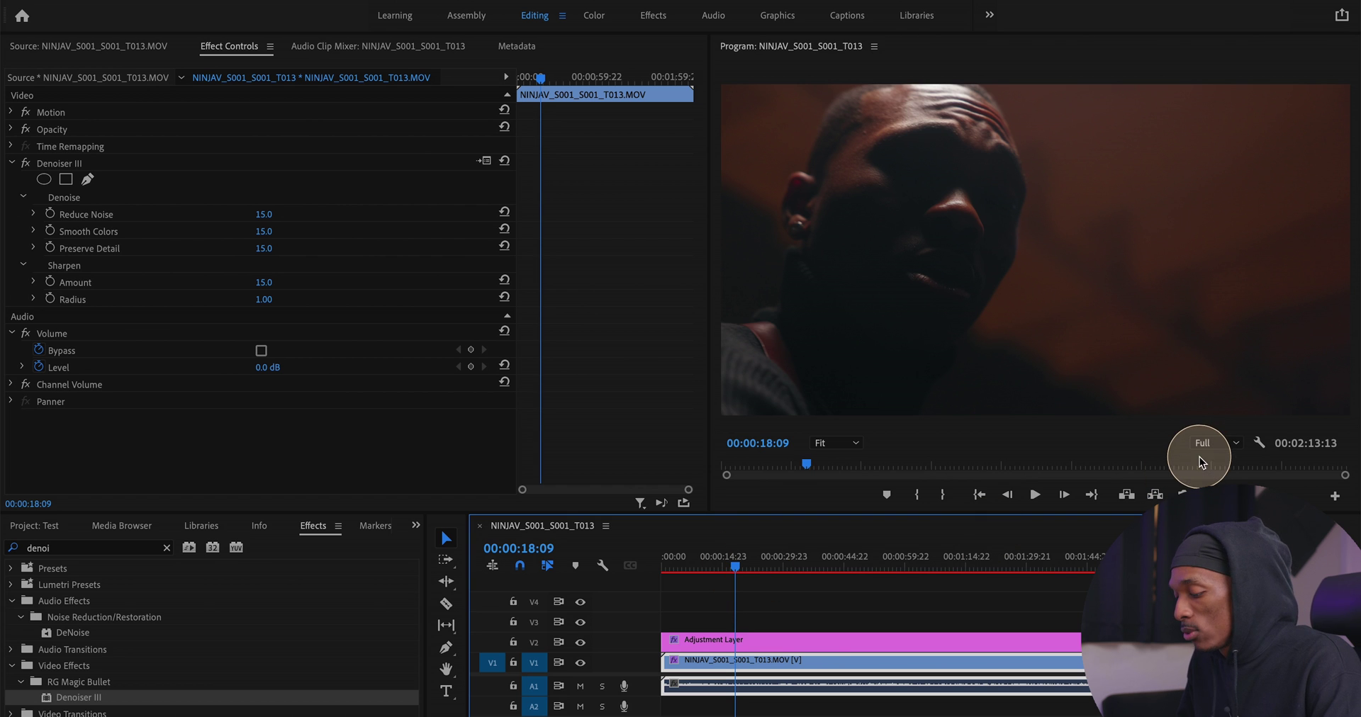
key("space")
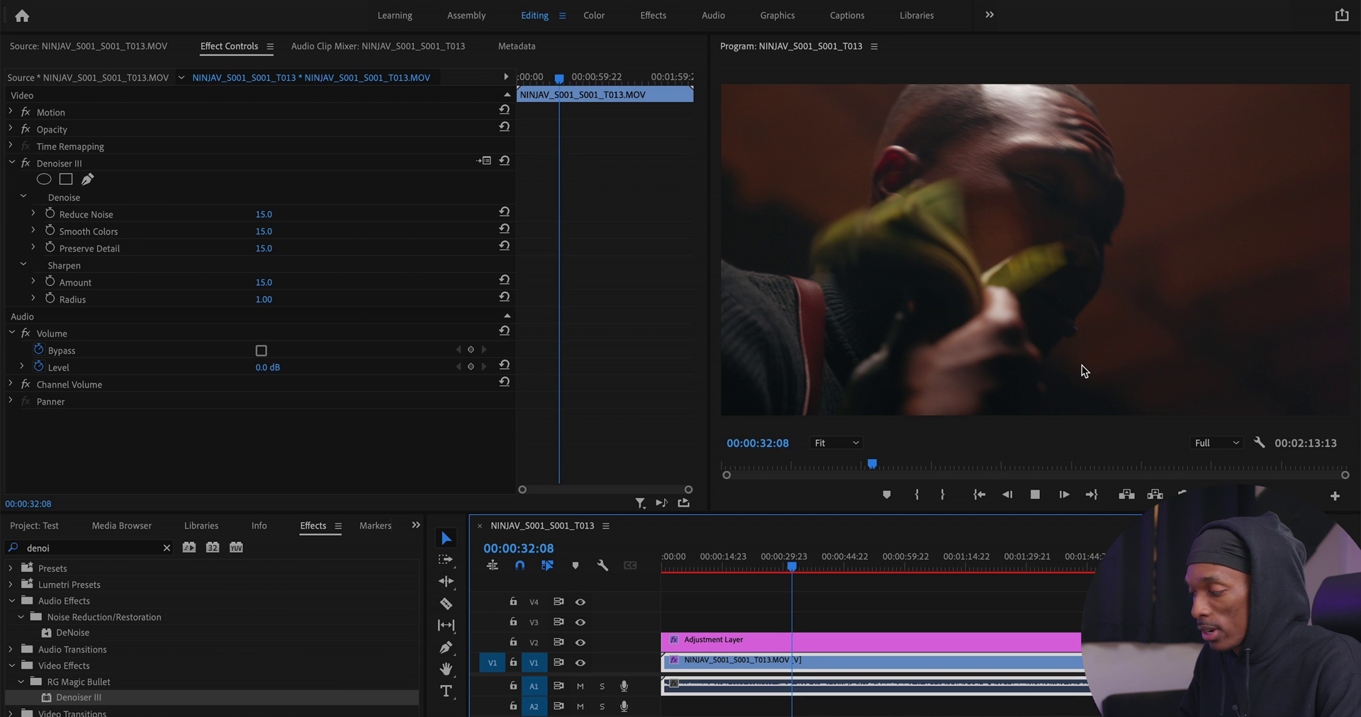
mouse_move(1078, 359)
left_mouse_down()
mouse_move(933, 300)
mouse_move(1005, 287)
left_mouse_up()
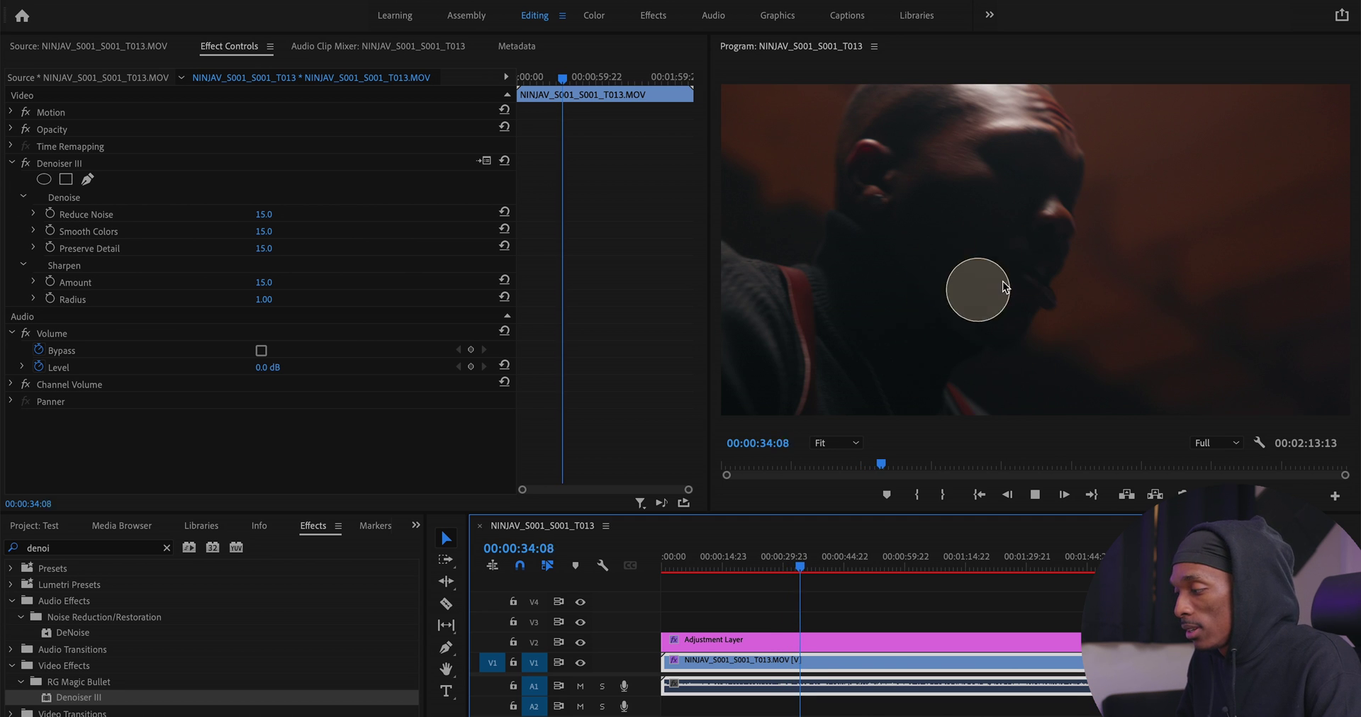
key("space")
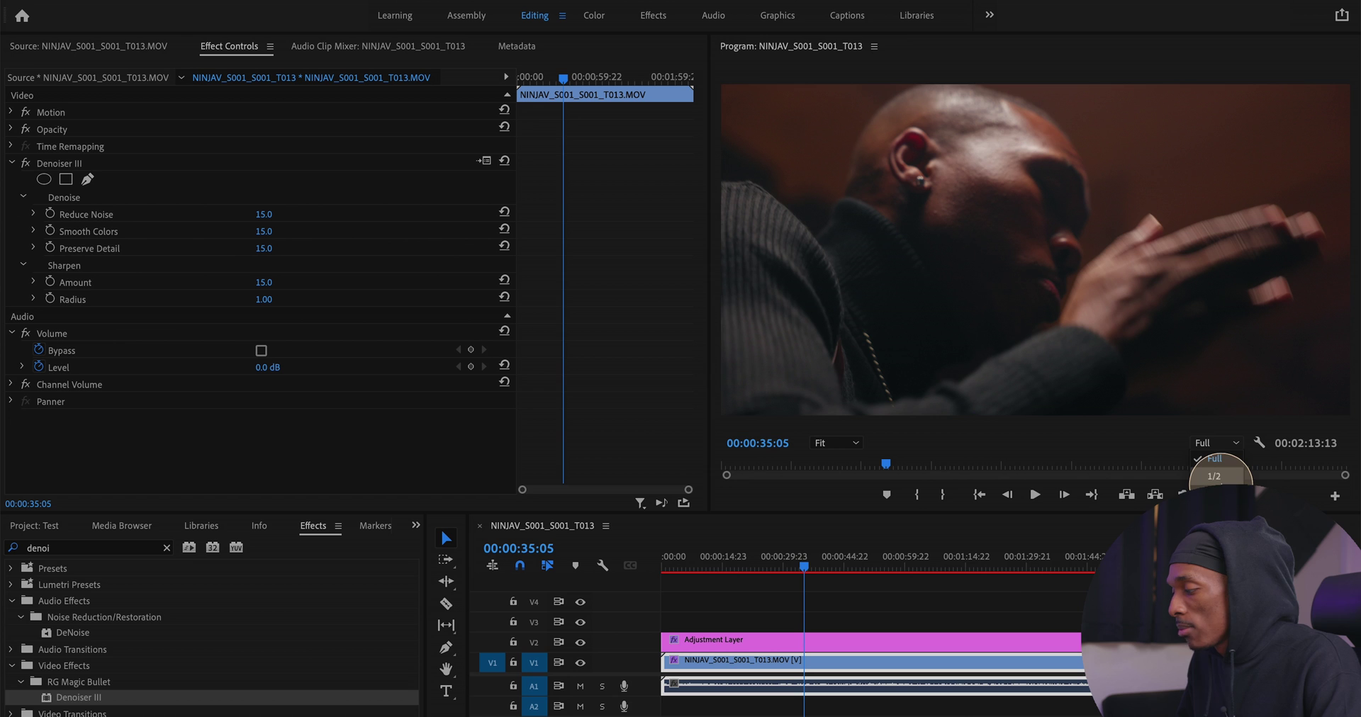
Lower preview resolution to 1/2, then 1/4, replay from 15 seconds, and delete Denoiser III.
left_click(1214, 476)
left_click(724, 557)
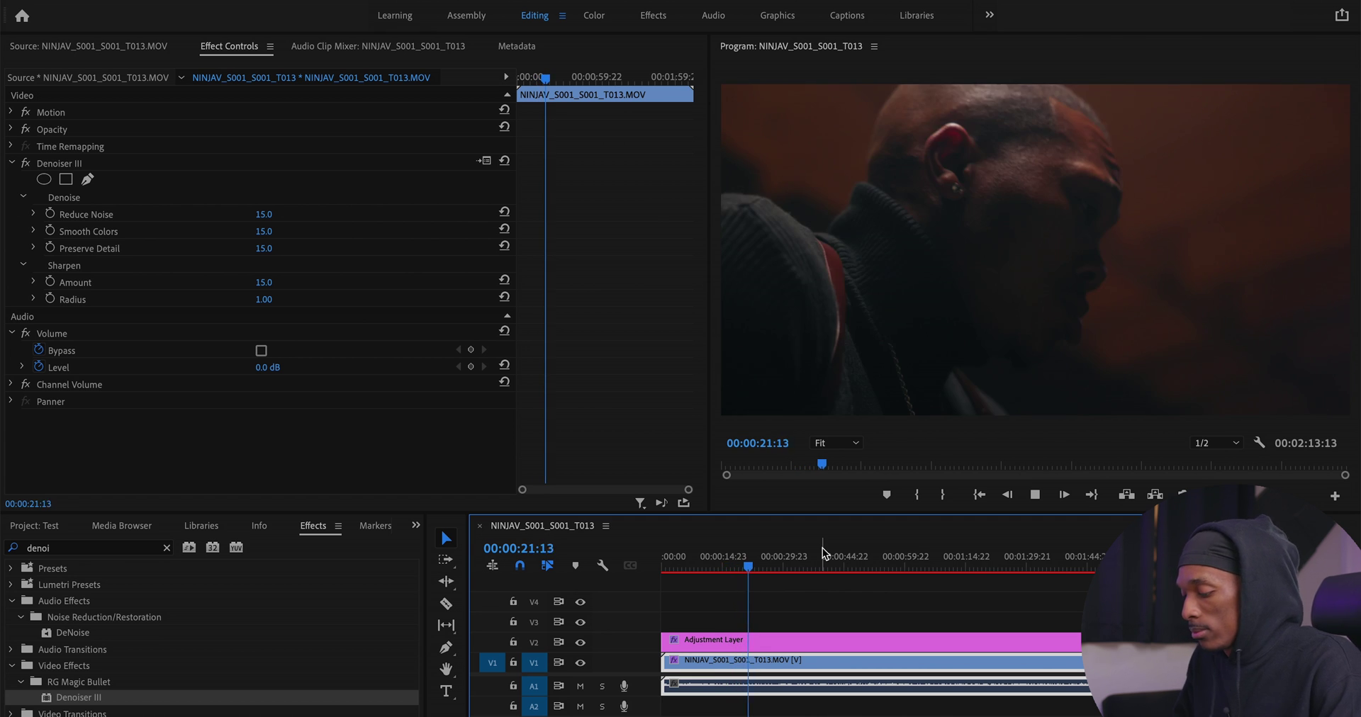
left_click(1121, 434)
left_click(1205, 444)
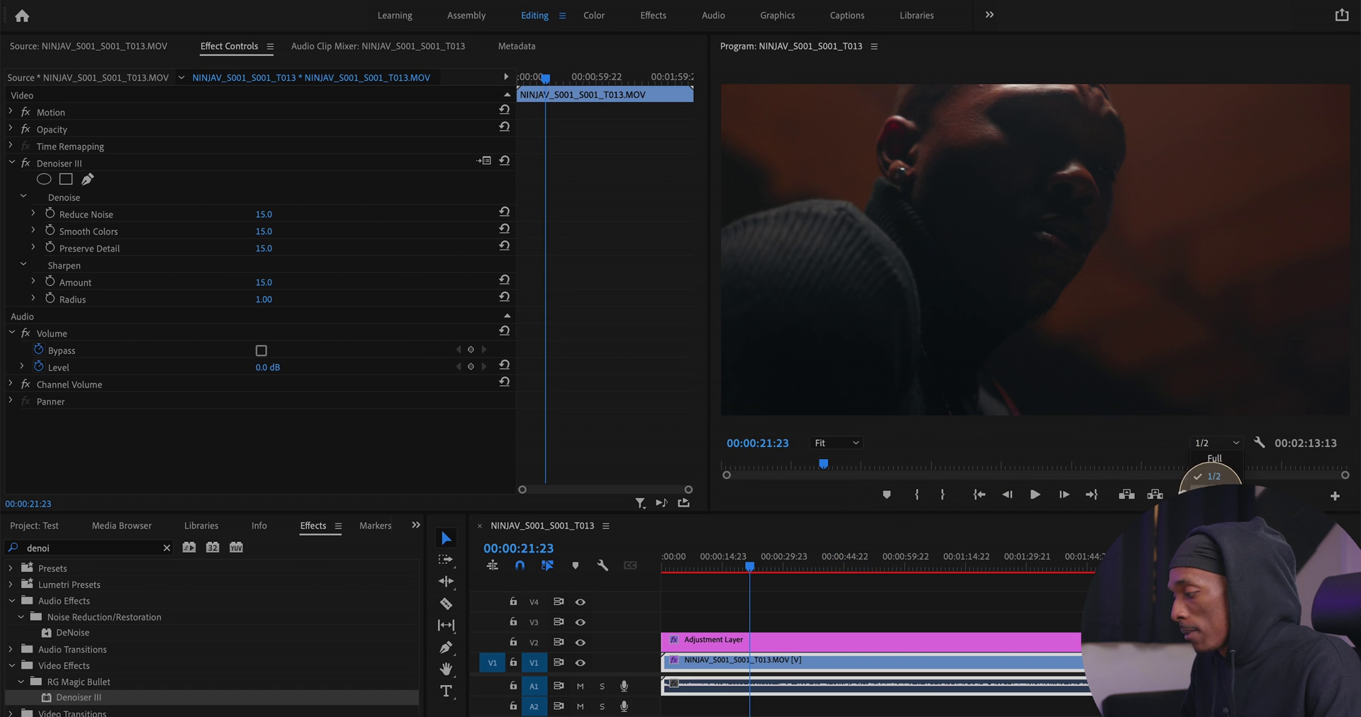
left_click(1213, 494)
left_click_drag(717, 559, 726, 560)
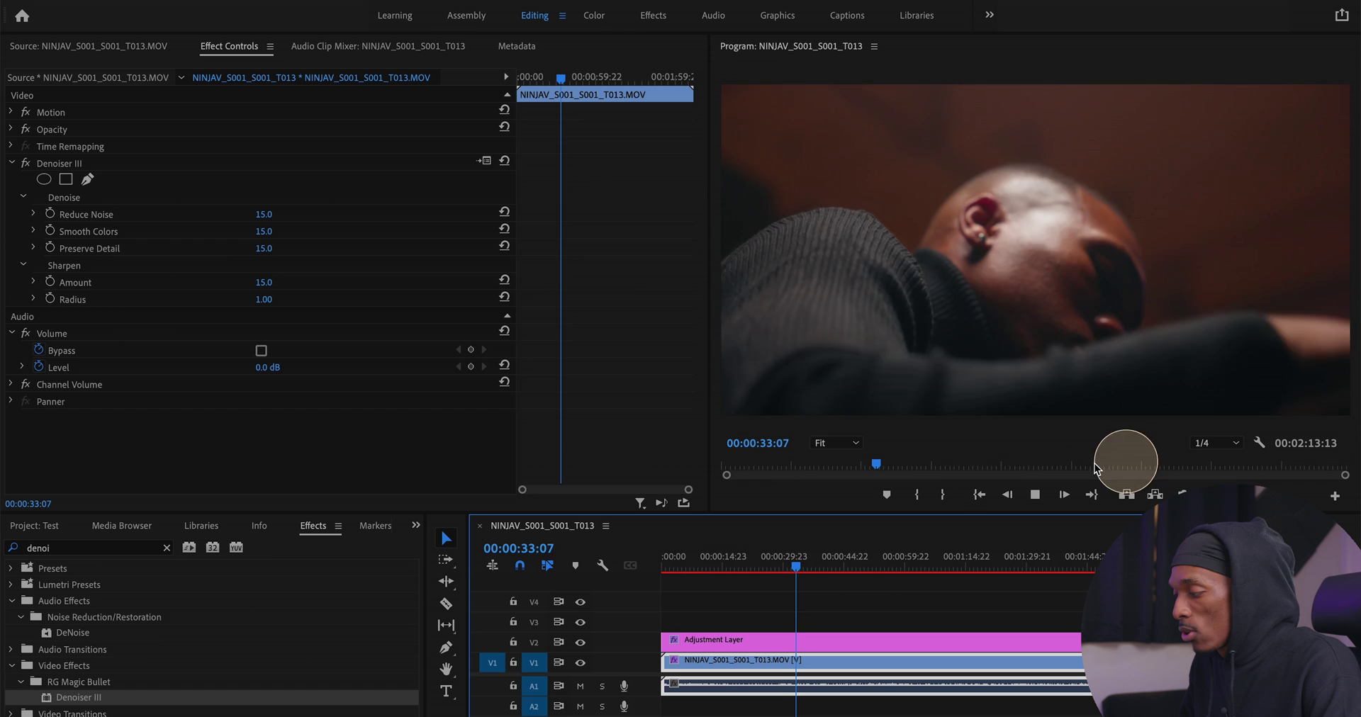
left_click(657, 485)
key("Delete")
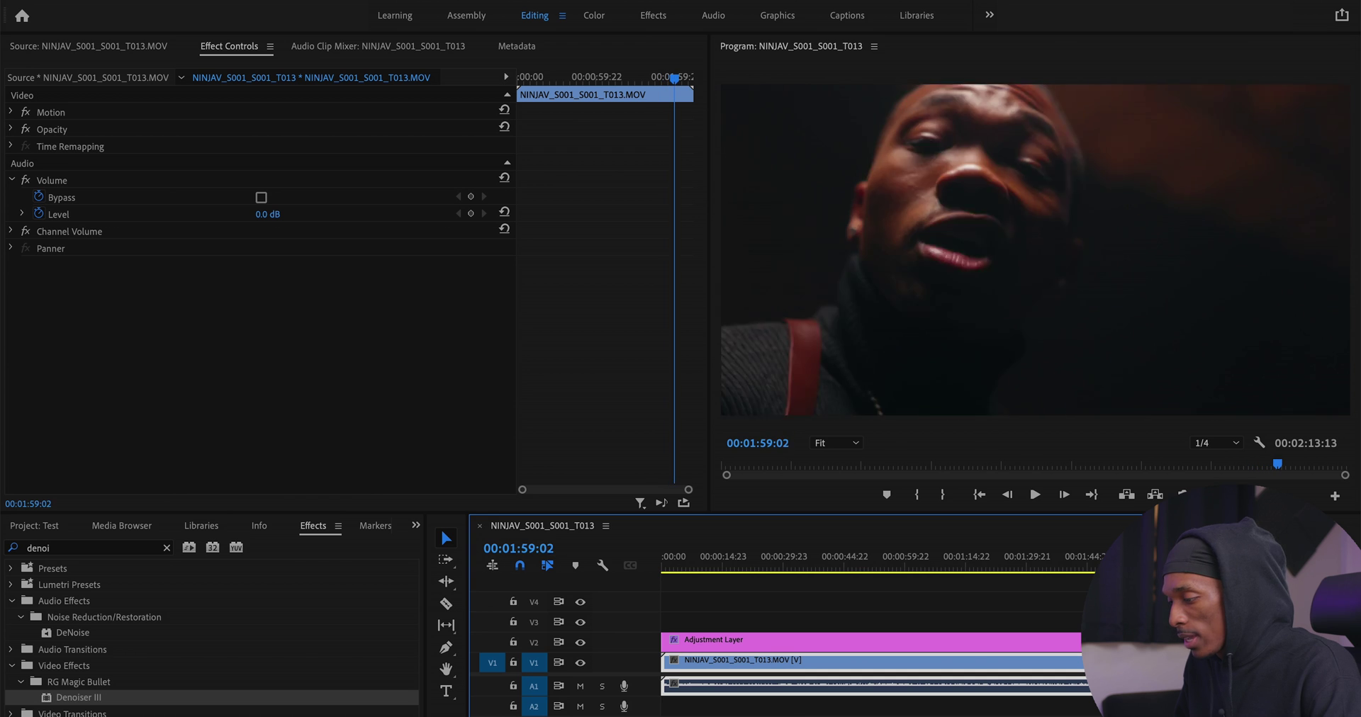
Mark the sequence Out point at 00:02:00:00.
key("Right")
key("Right")
key("Right")
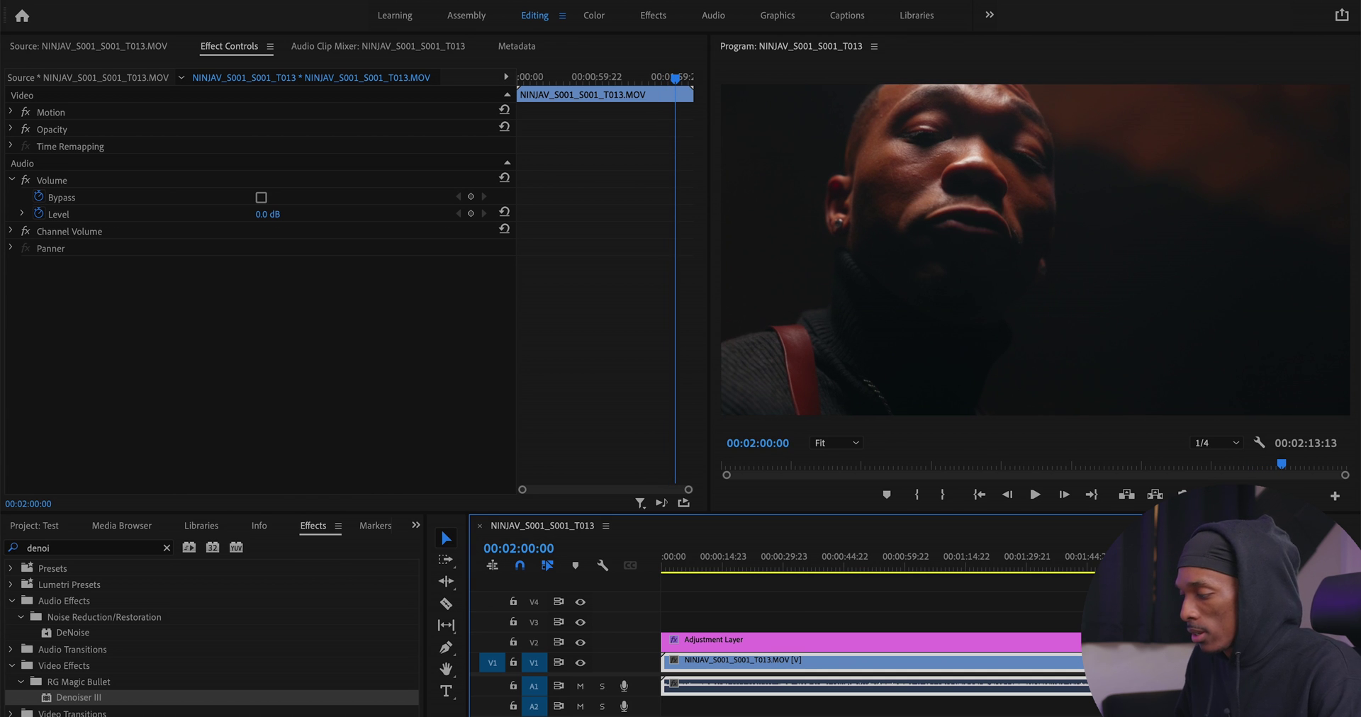
type("-214")
key("Escape")
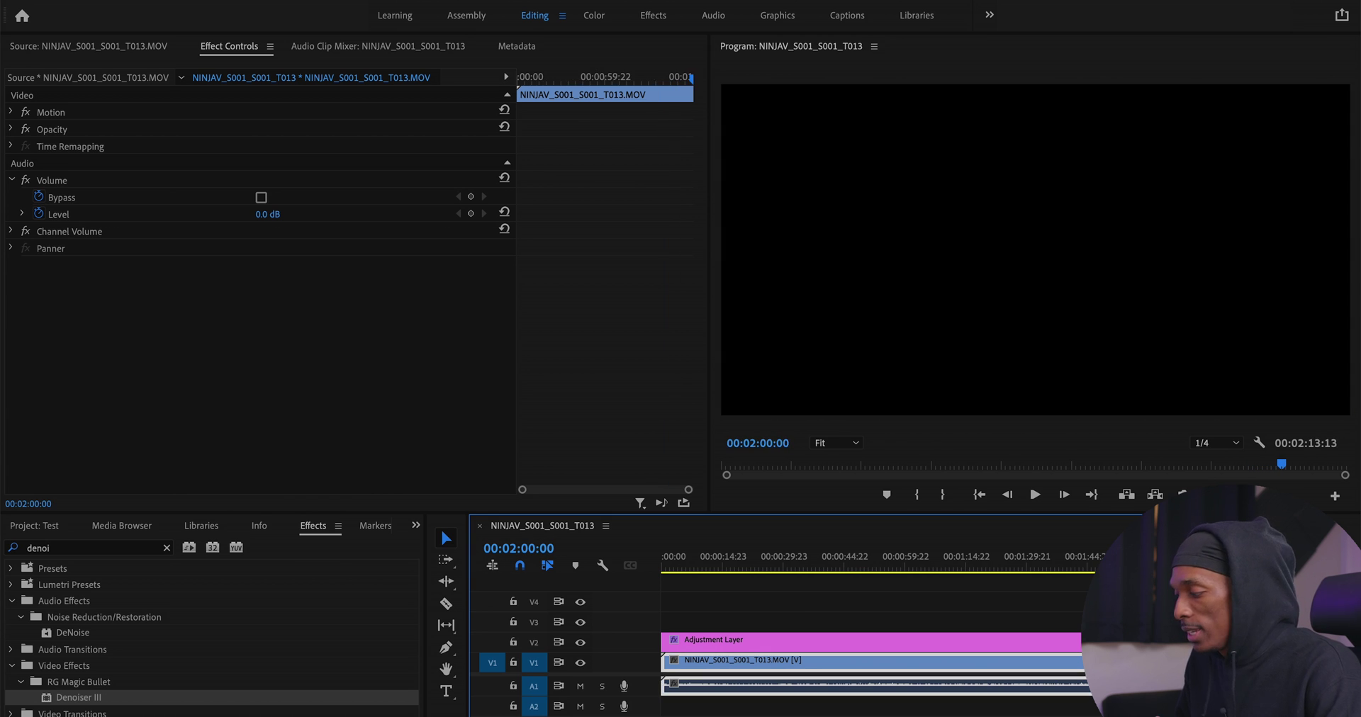
left_click(853, 538)
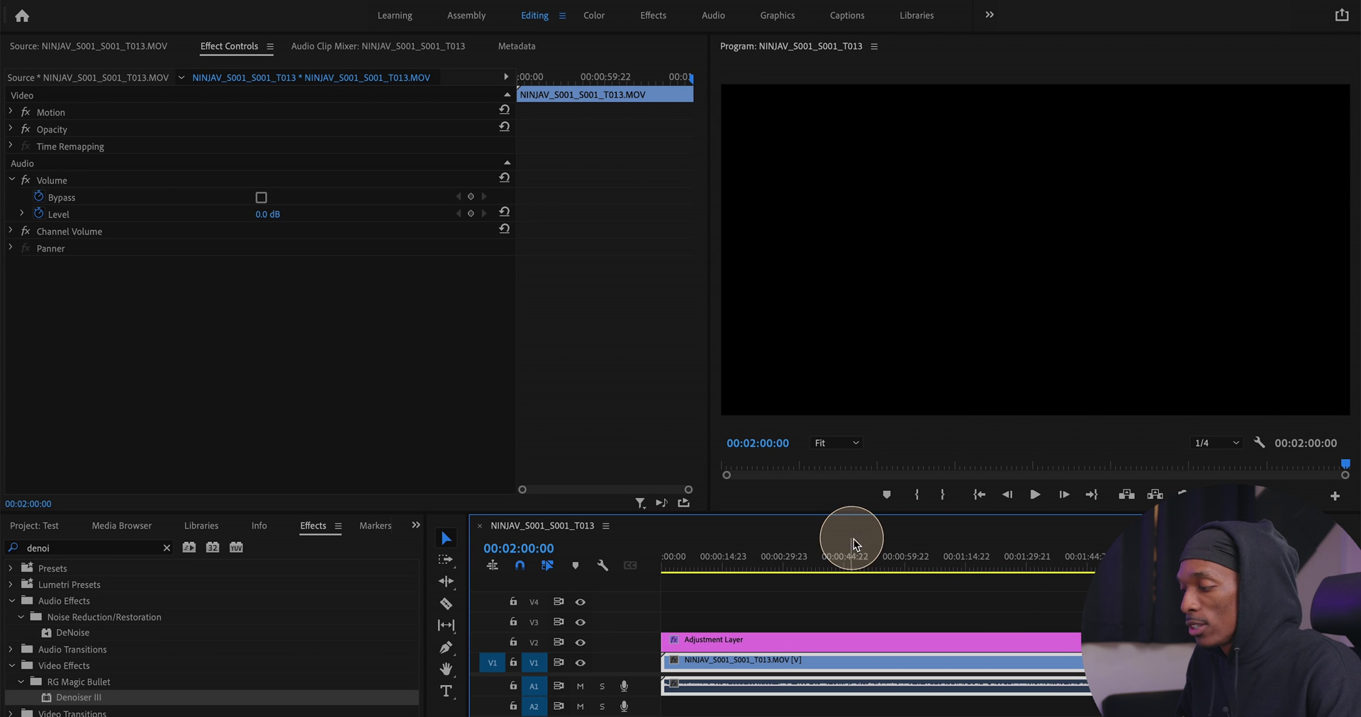
left_click(834, 557)
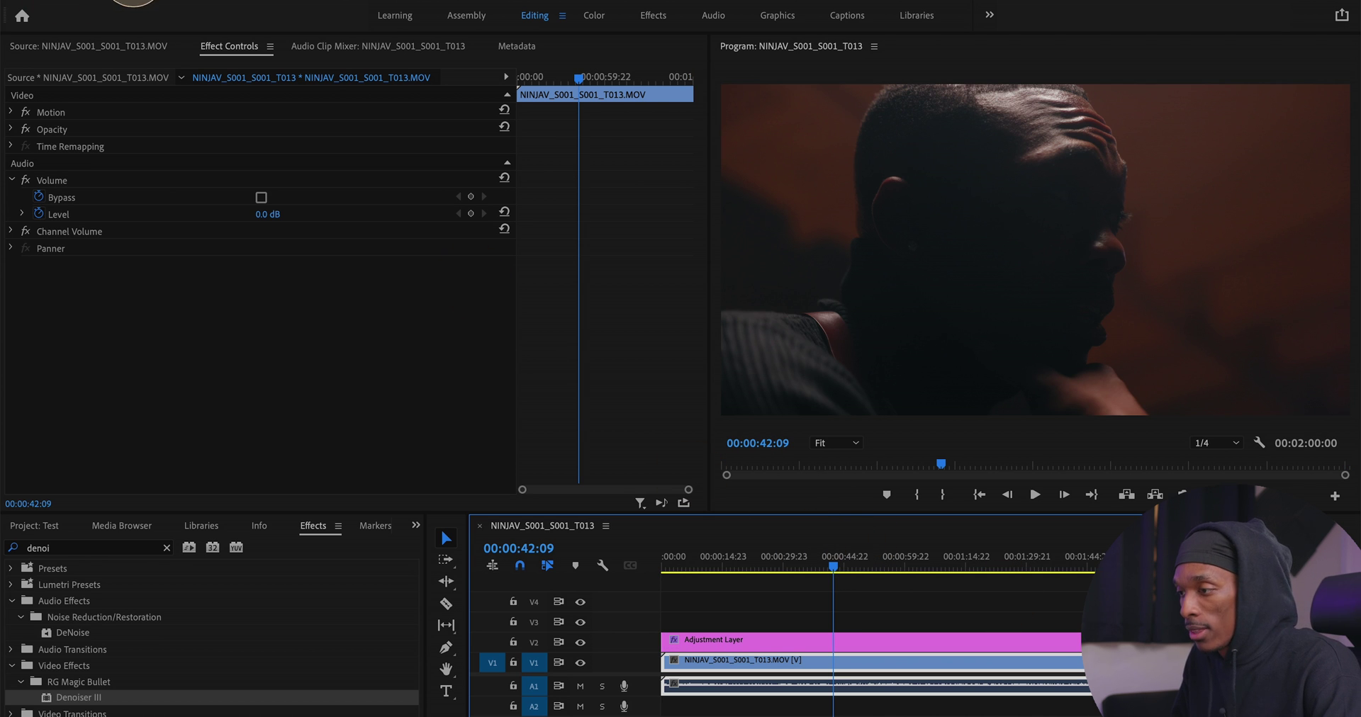
Open the export settings via File > Export > Media.
left_click(133, 1)
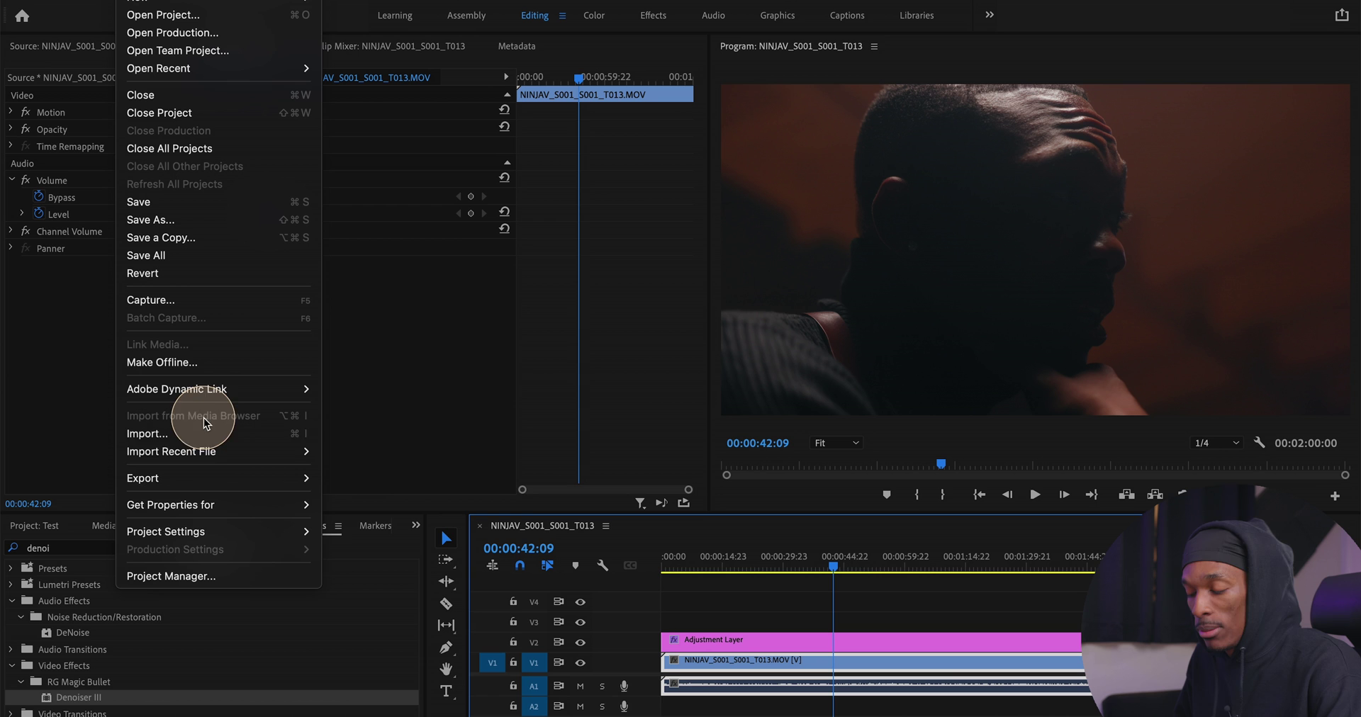
mouse_move(204, 477)
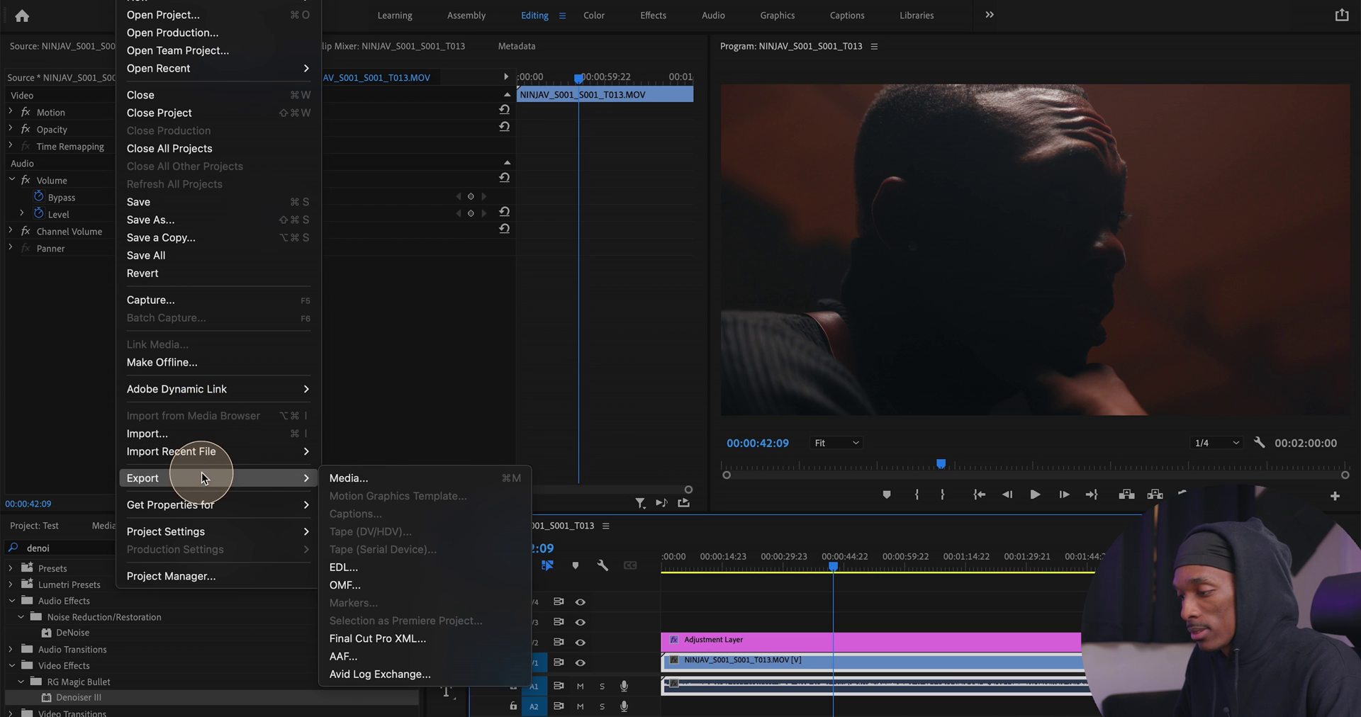
left_click(358, 474)
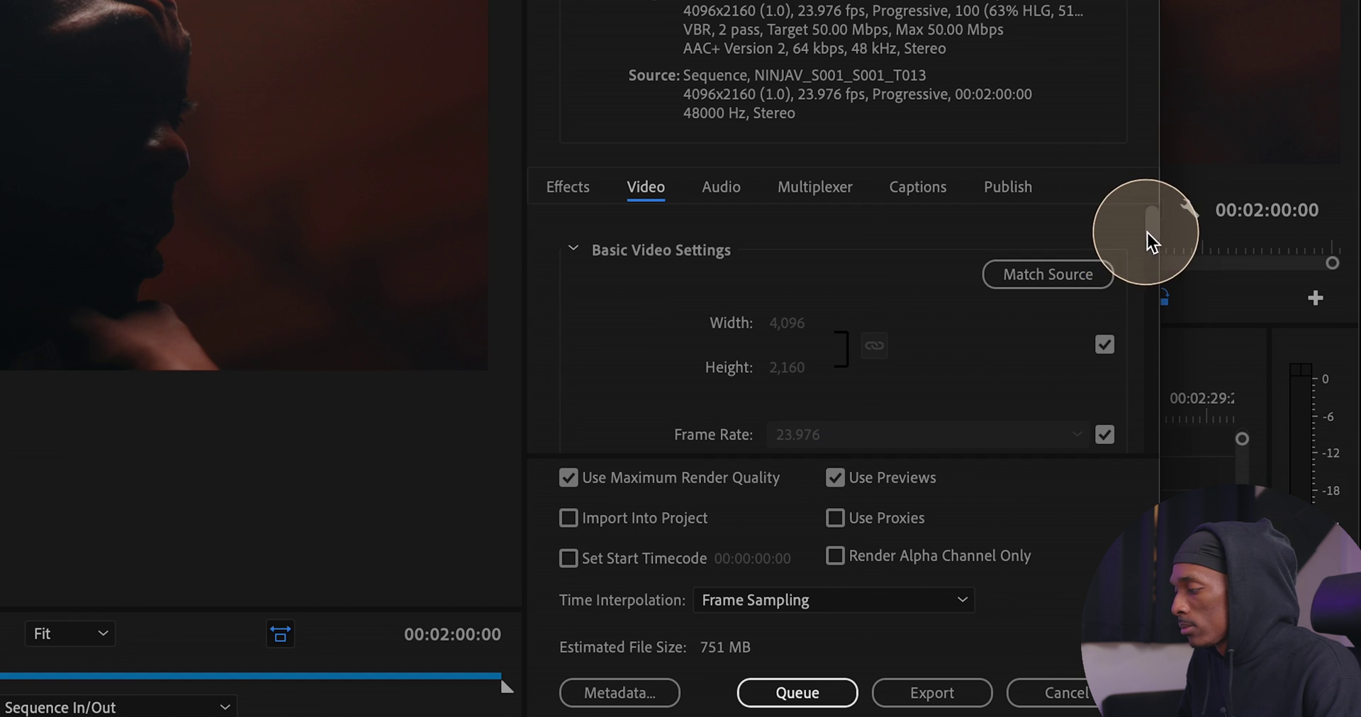
Export the sequence as H.264 with Use Previews unchecked.
left_click_drag(1234, 459, 1242, 491)
left_click_drag(1160, 290, 1157, 447)
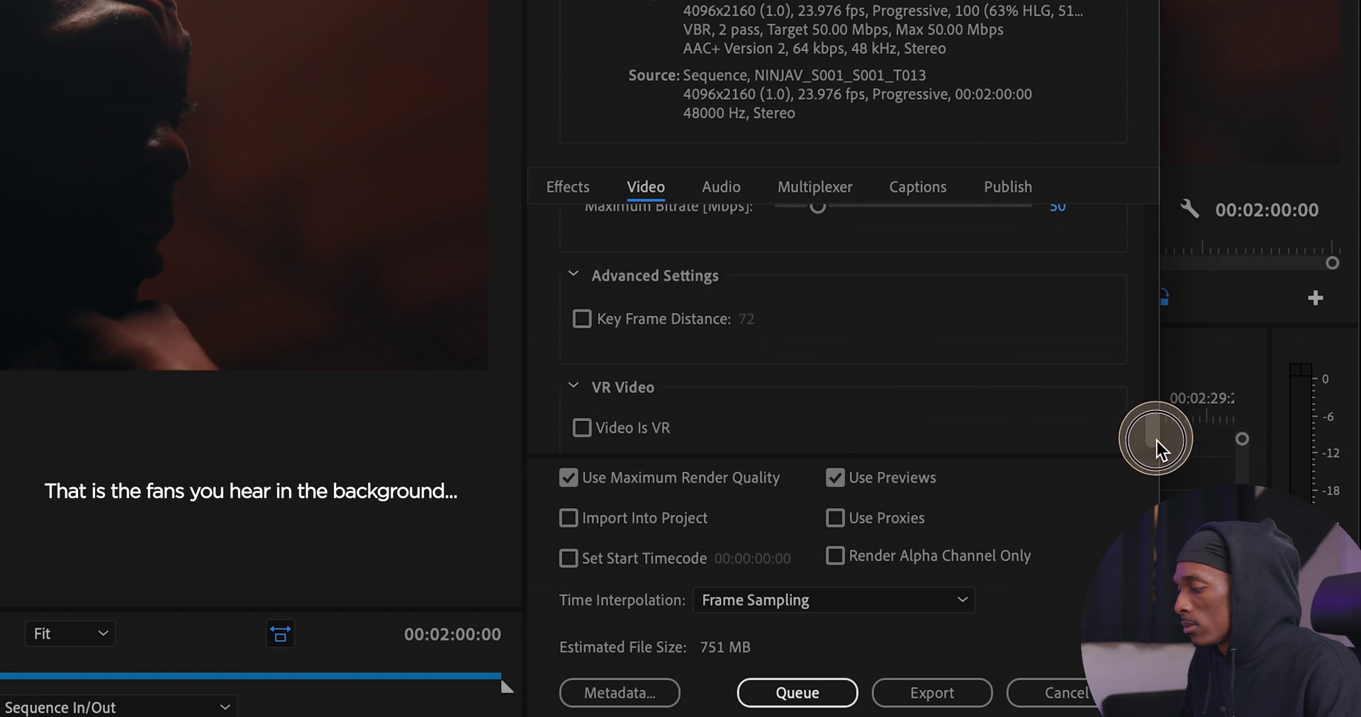
left_click(850, 480)
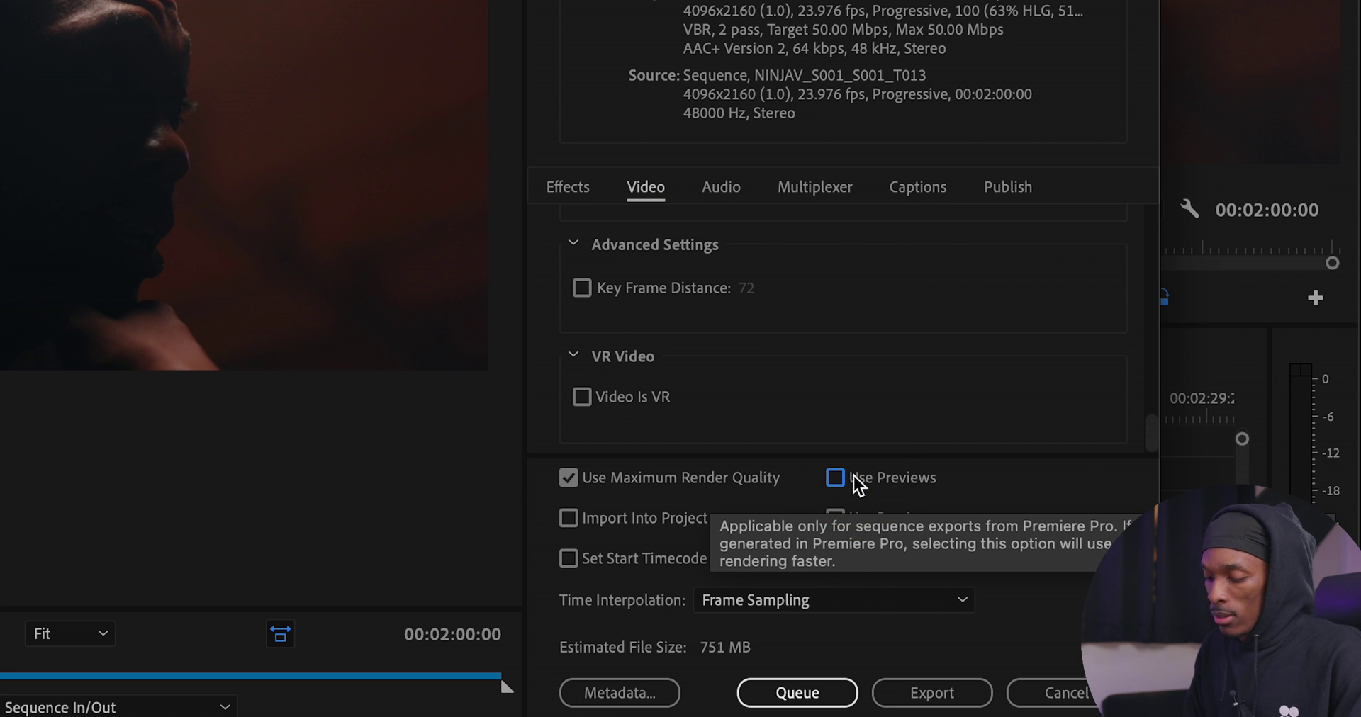
left_click(918, 695)
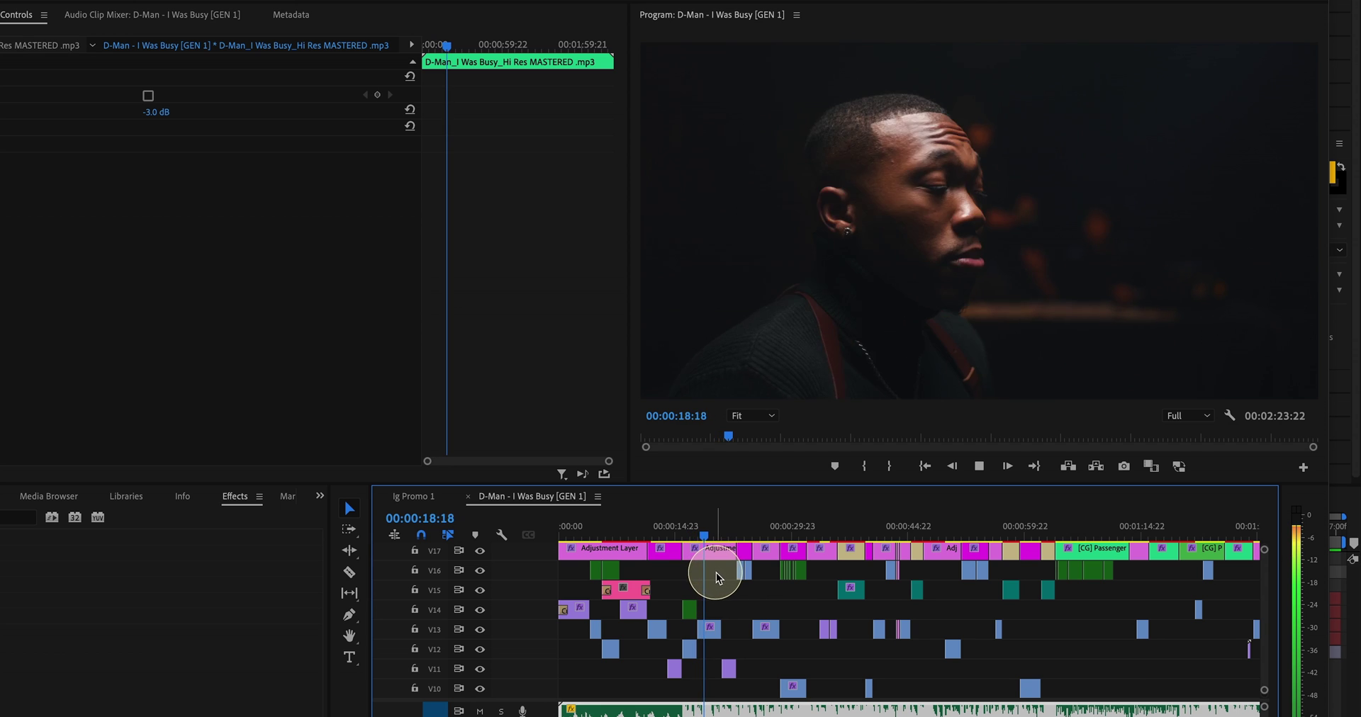
scroll(737, 595, "down", 2)
scroll(737, 593, "down", 2)
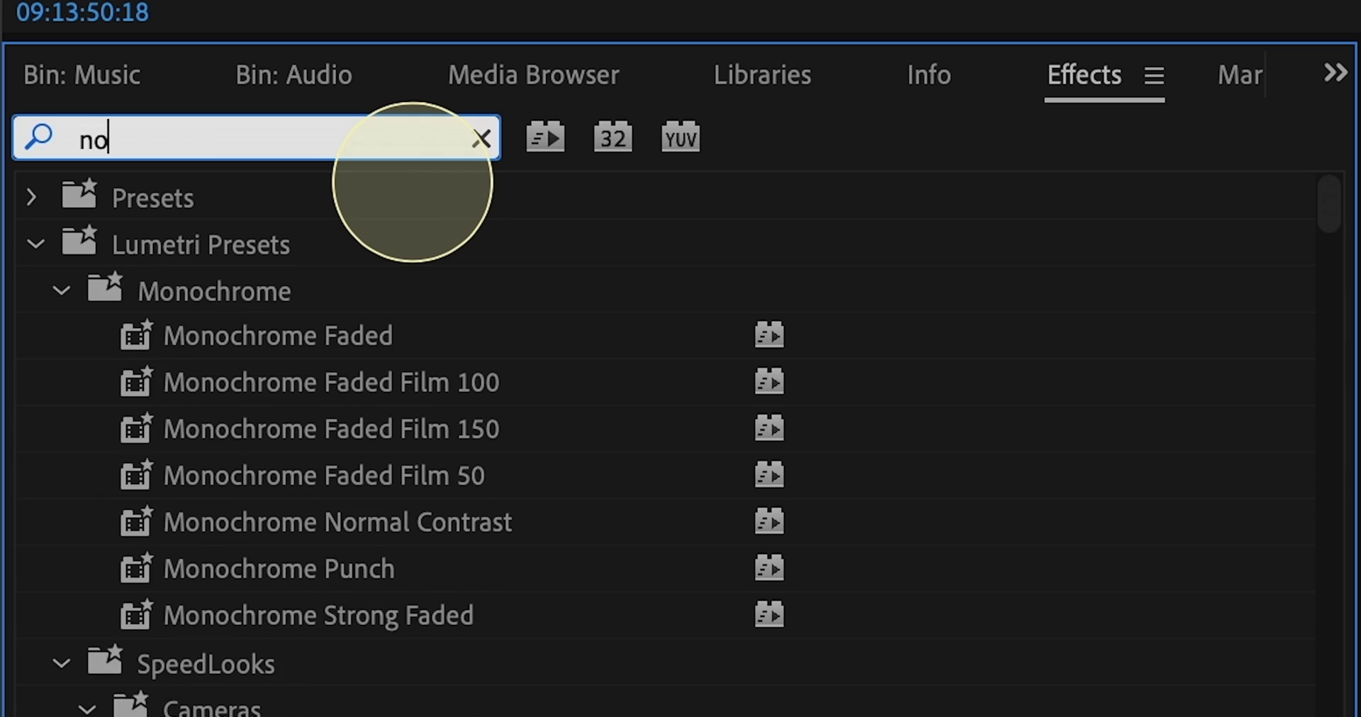
Search Effects for 'noise' and select the Noise effect under Noise & Grain.
type("ise")
scroll(523, 488, "down", 2)
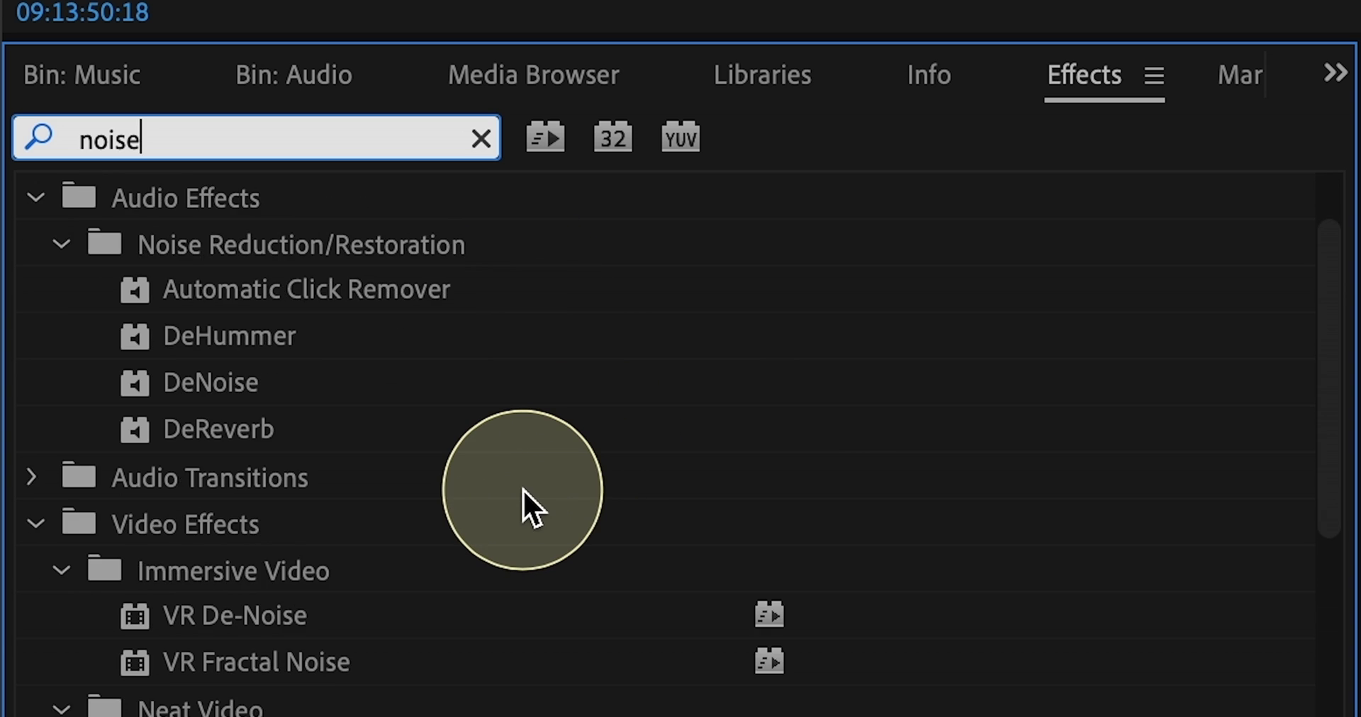
scroll(525, 490, "down", 7)
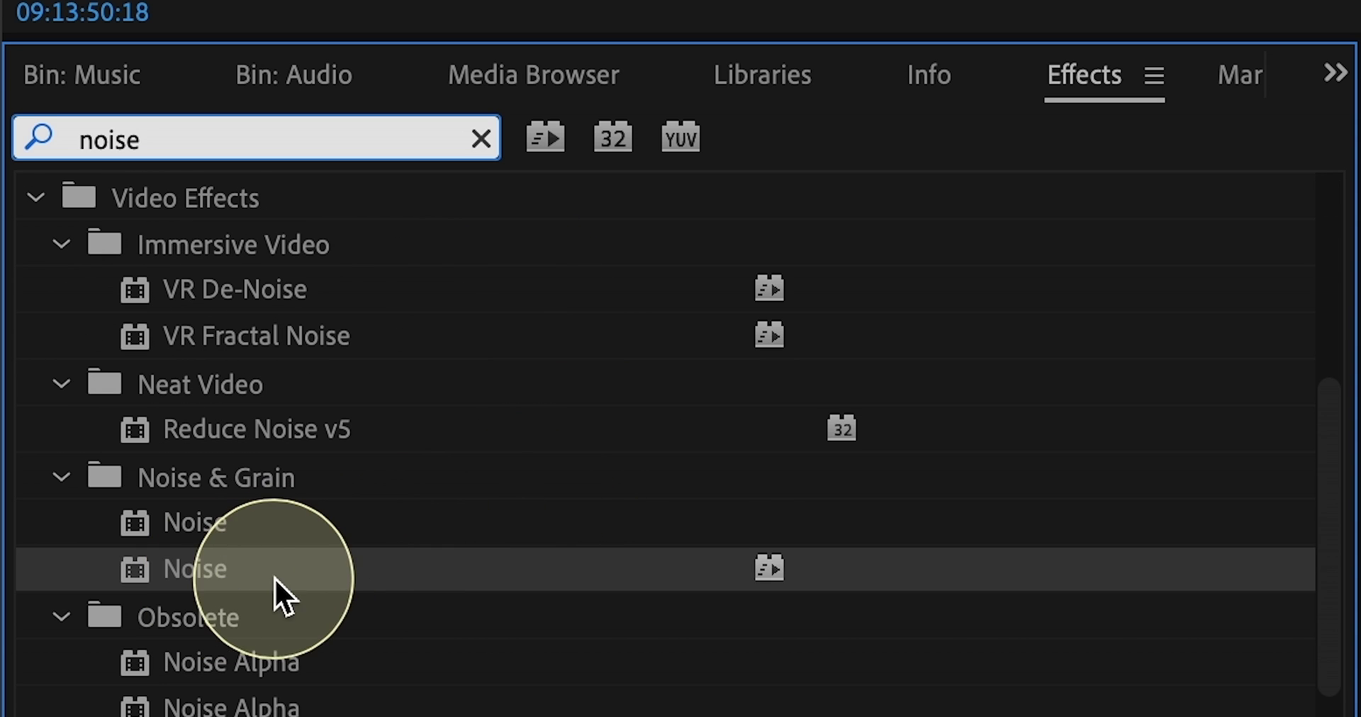
left_click(302, 531)
left_click(255, 567)
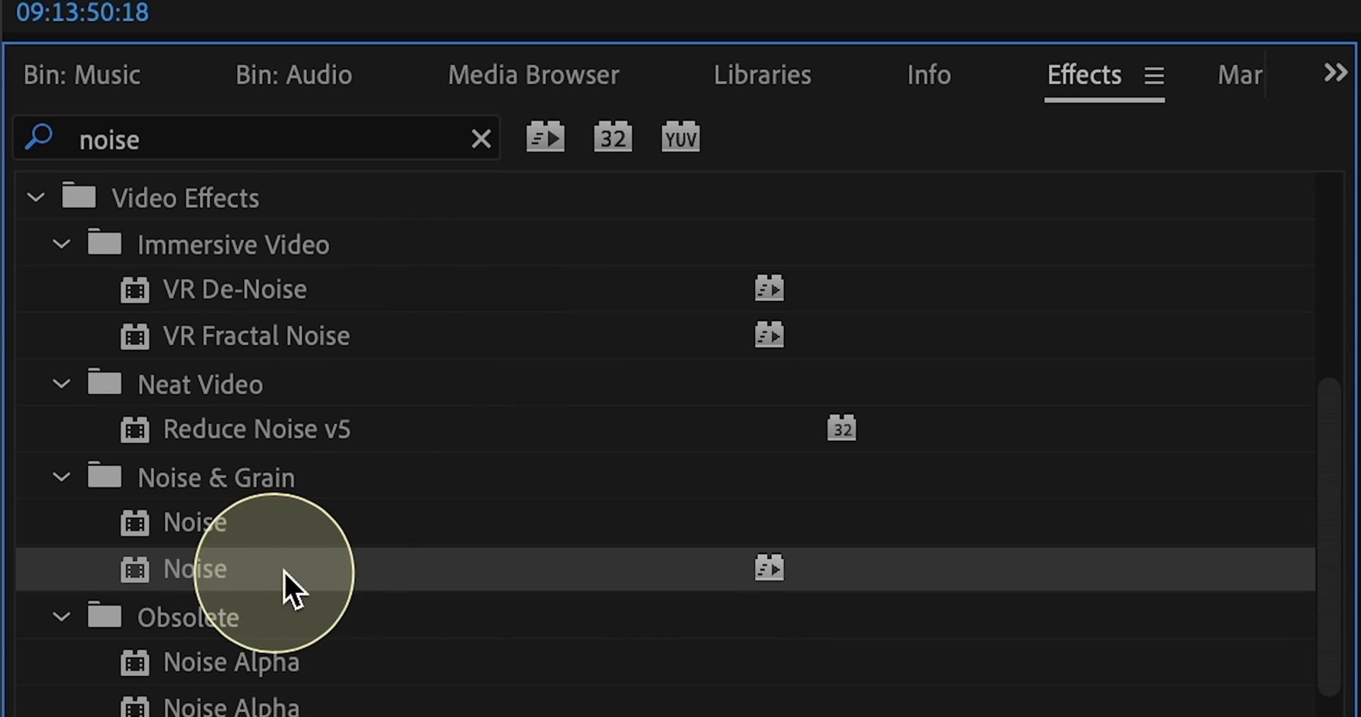